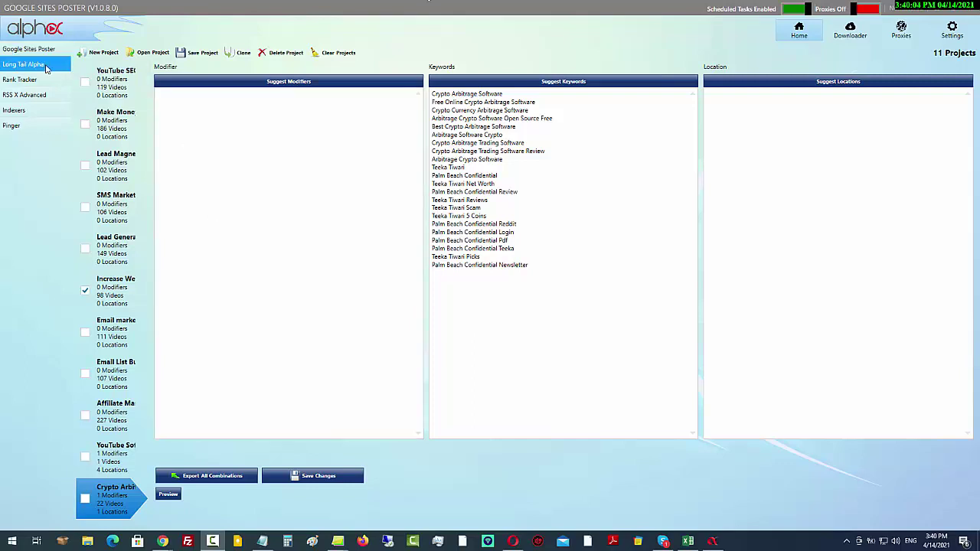
# Step: Leave the Crypto Arbitrage keyword list and switch to the Google Sites Poster module
pyautogui.click(462, 145)
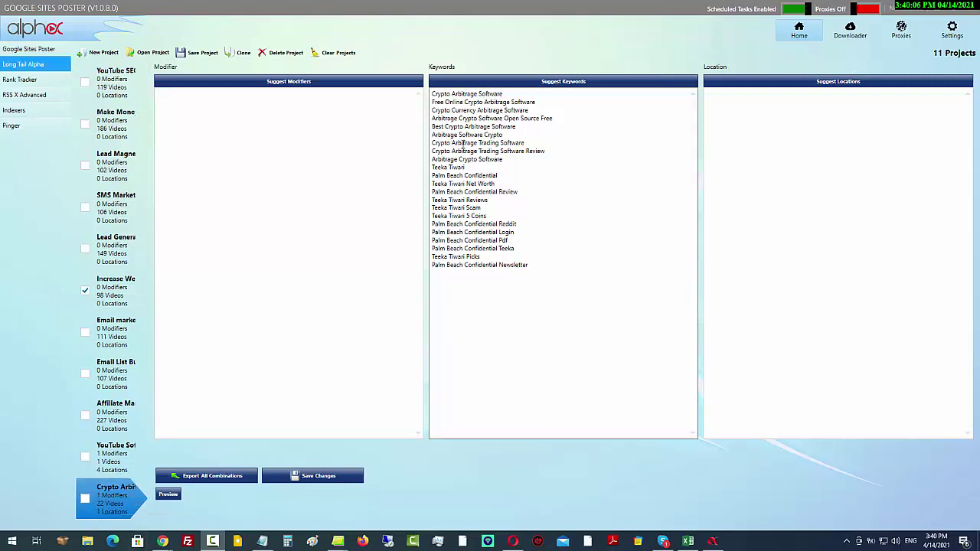
pyautogui.click(29, 48)
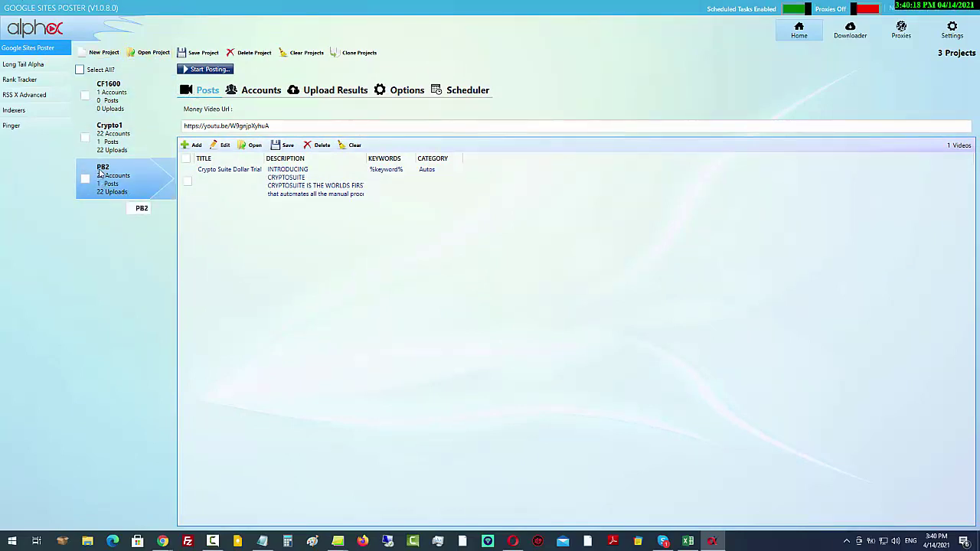
# Step: Show the PB2 project's Accounts grid with its 22 successfully loaded Google Site accounts
pyautogui.click(264, 90)
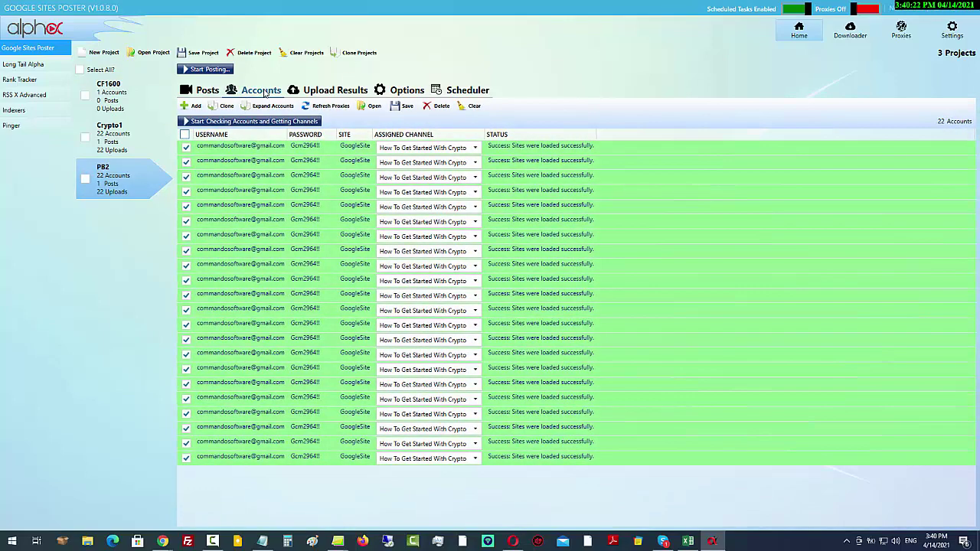
pyautogui.click(390, 427)
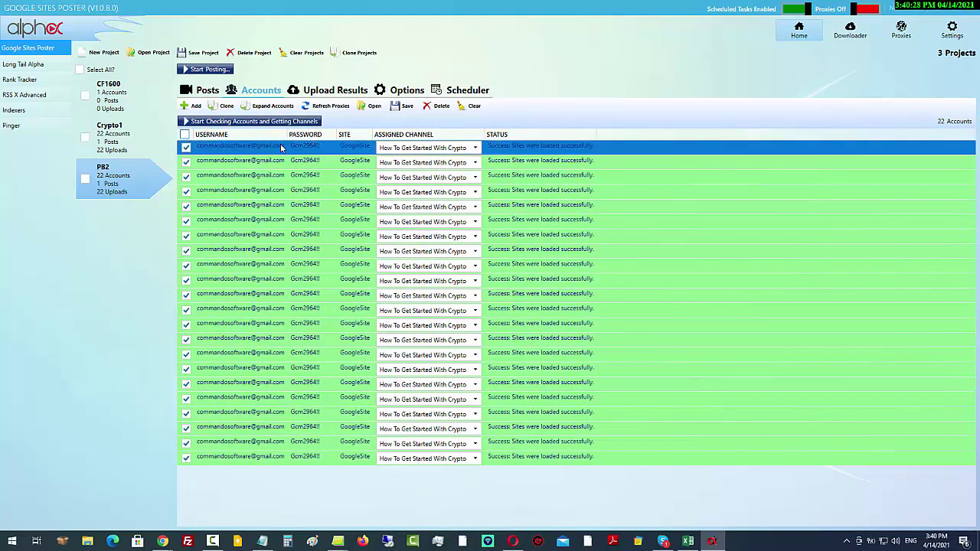
pyautogui.click(33, 66)
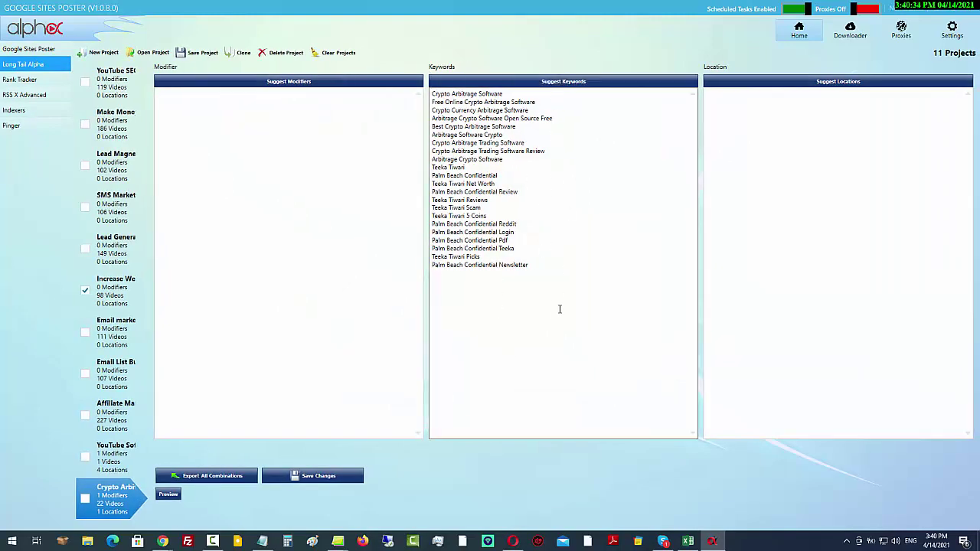
pyautogui.click(44, 48)
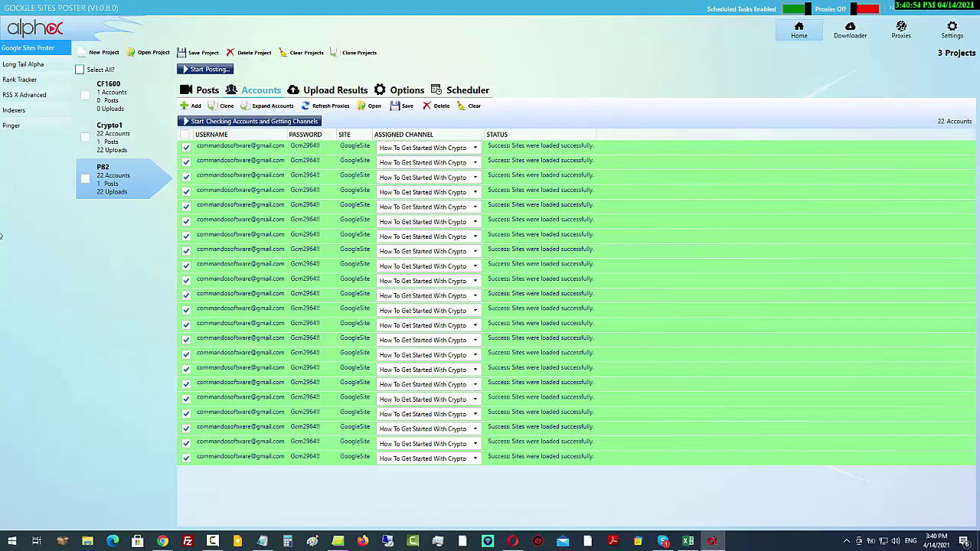
# Step: In Options, turn off Make Linkwheel and set Number Of Upload Threads to 2
pyautogui.click(407, 90)
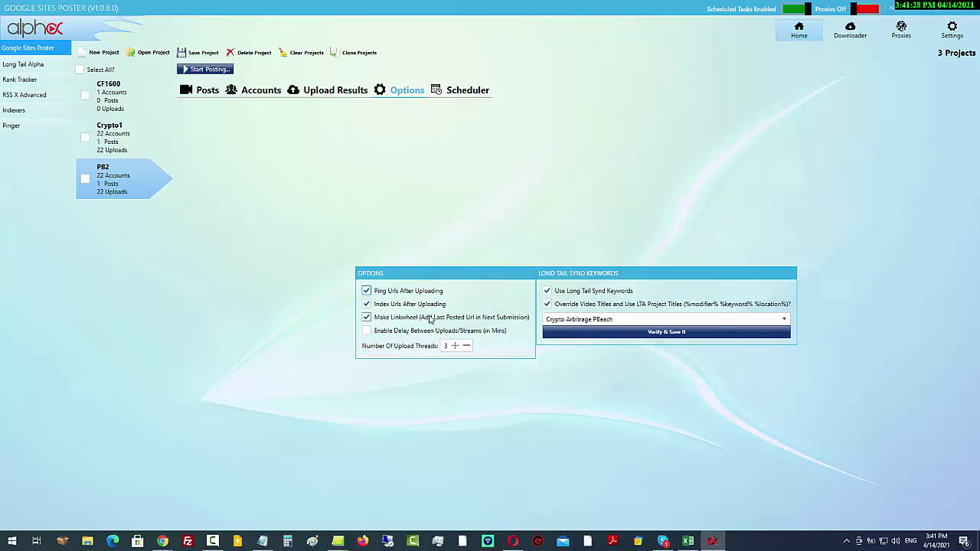
pyautogui.click(367, 317)
pyautogui.click(455, 345)
pyautogui.click(454, 346)
pyautogui.click(455, 345)
pyautogui.click(454, 345)
pyautogui.click(466, 346)
pyautogui.click(466, 346)
pyautogui.click(466, 345)
# Step: Keep Crypto Arbitrage PBeach as the long-tail keyword set and return to Posts
pyautogui.click(652, 322)
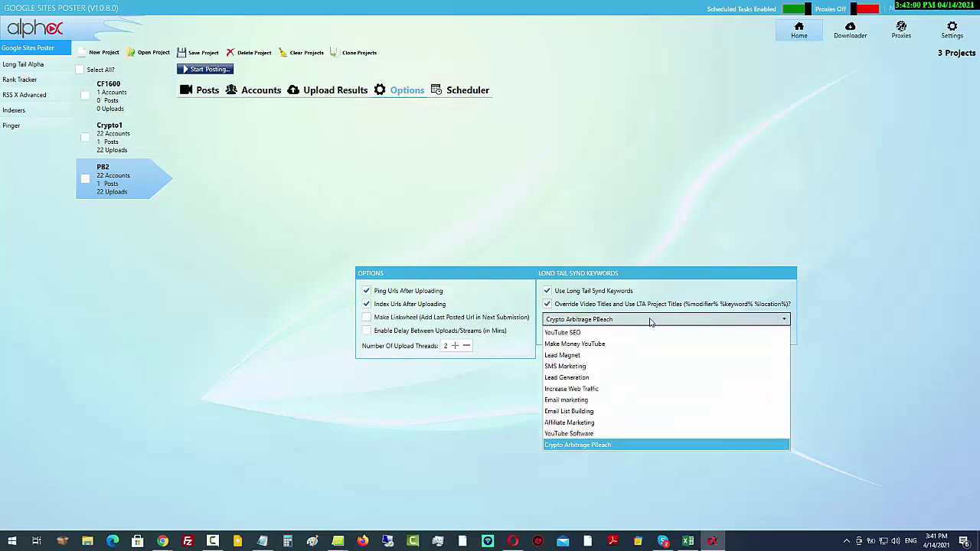
pyautogui.click(615, 445)
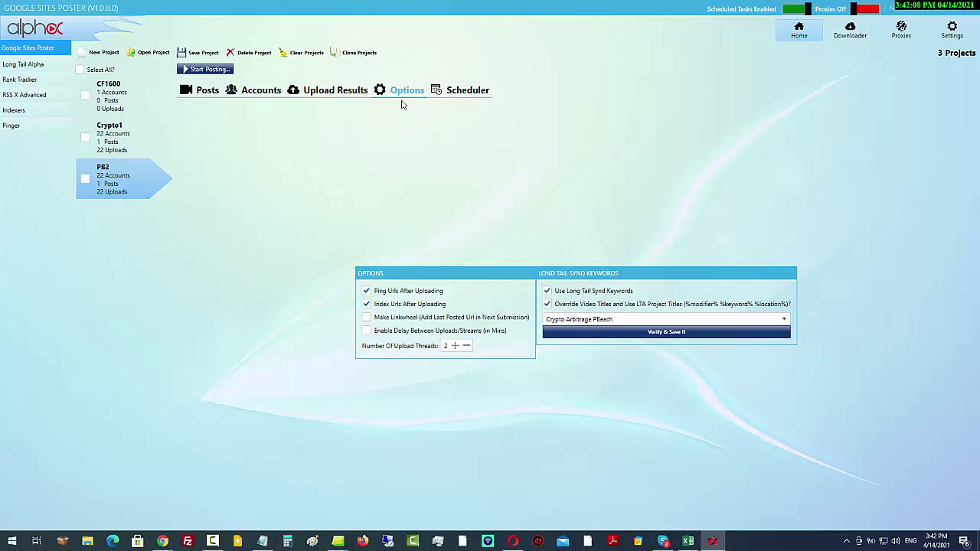
pyautogui.click(214, 95)
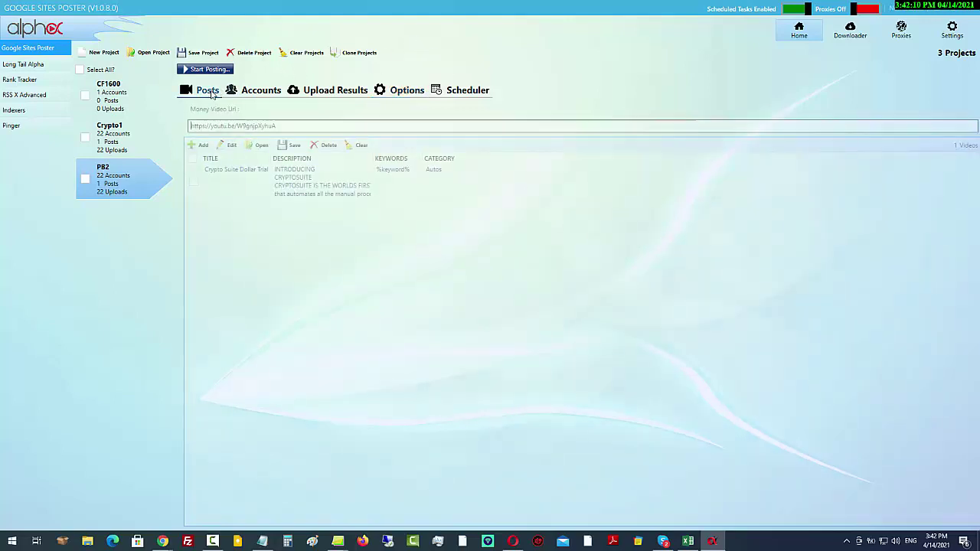
# Step: Enable the PB2 Scheduler and dismiss the Add Scheduled Time dialog without adding a run time
pyautogui.click(480, 92)
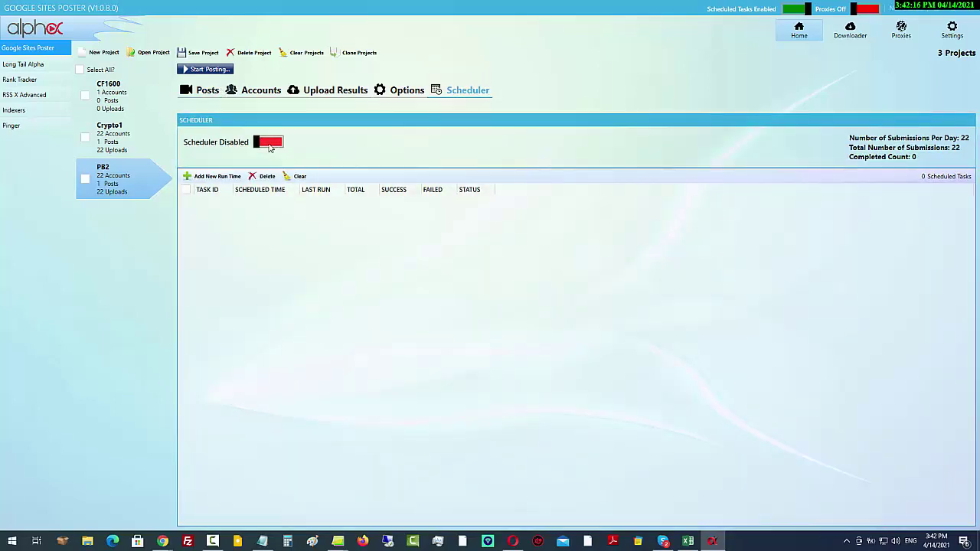
pyautogui.click(268, 142)
pyautogui.click(213, 176)
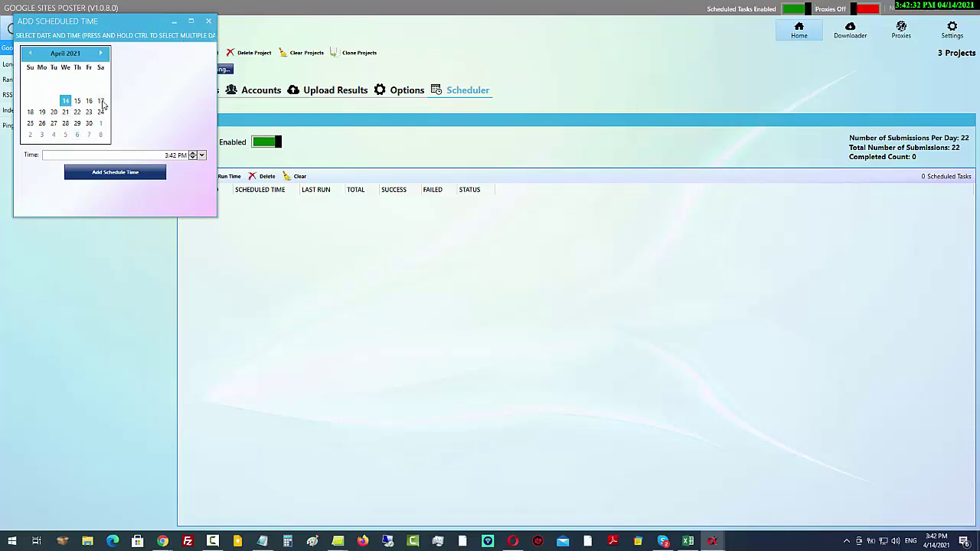
pyautogui.click(208, 21)
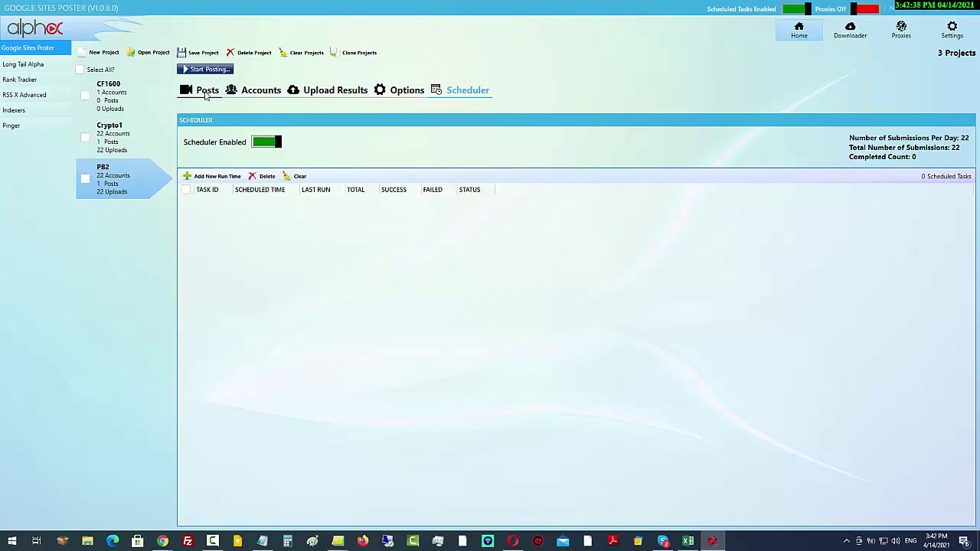
# Step: Edit the Crypto Suite Dollar Trial post, add a comma after 'money', and open Embed Multi Media
pyautogui.click(205, 92)
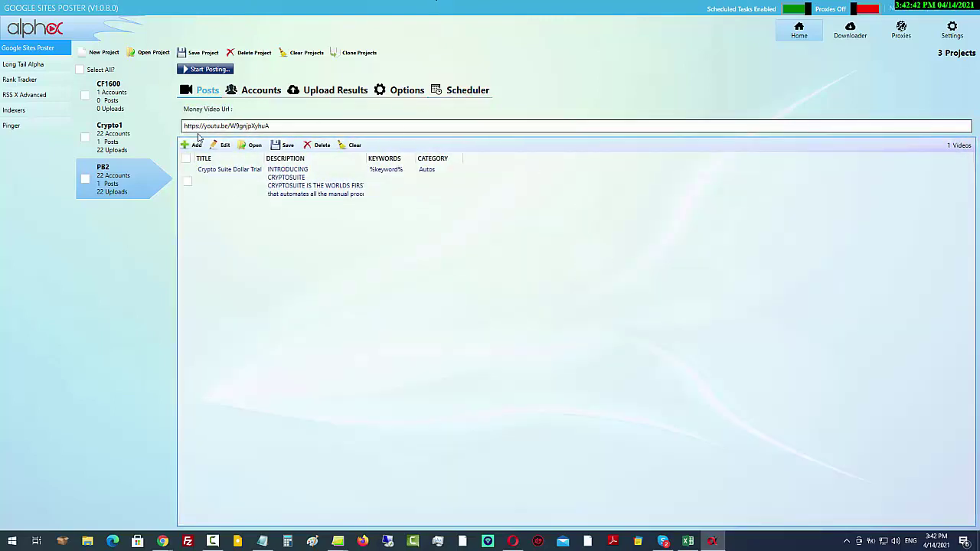
pyautogui.click(261, 181)
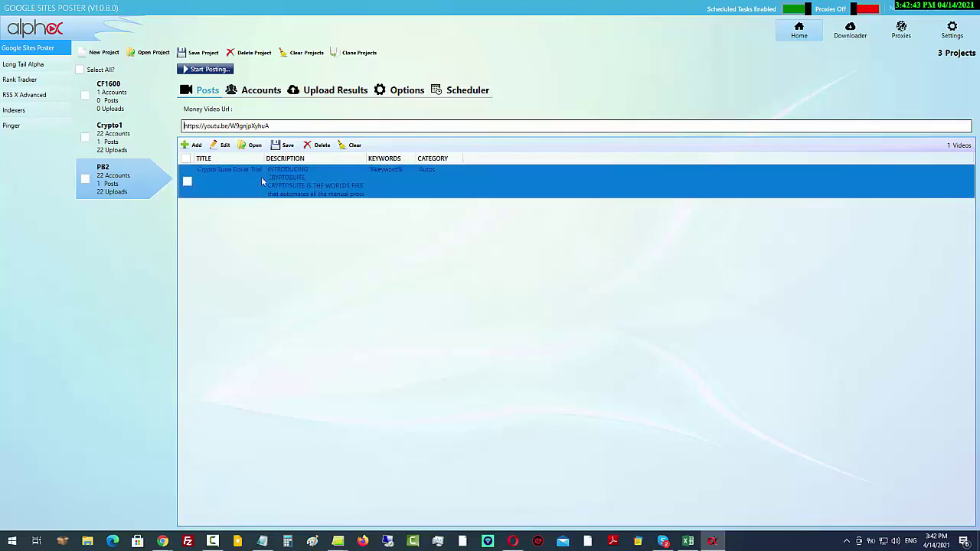
pyautogui.doubleClick(375, 189)
pyautogui.click(581, 220)
pyautogui.write(',')
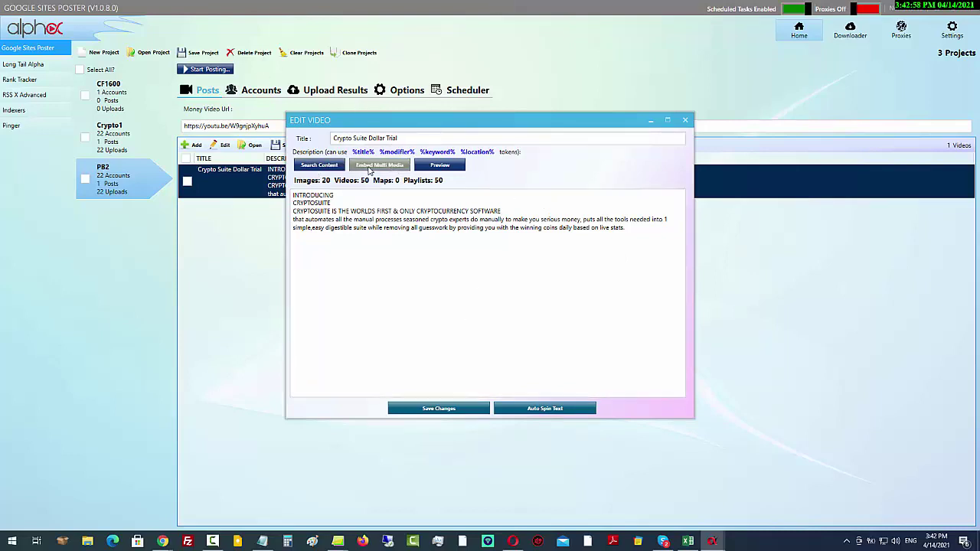
pyautogui.click(392, 167)
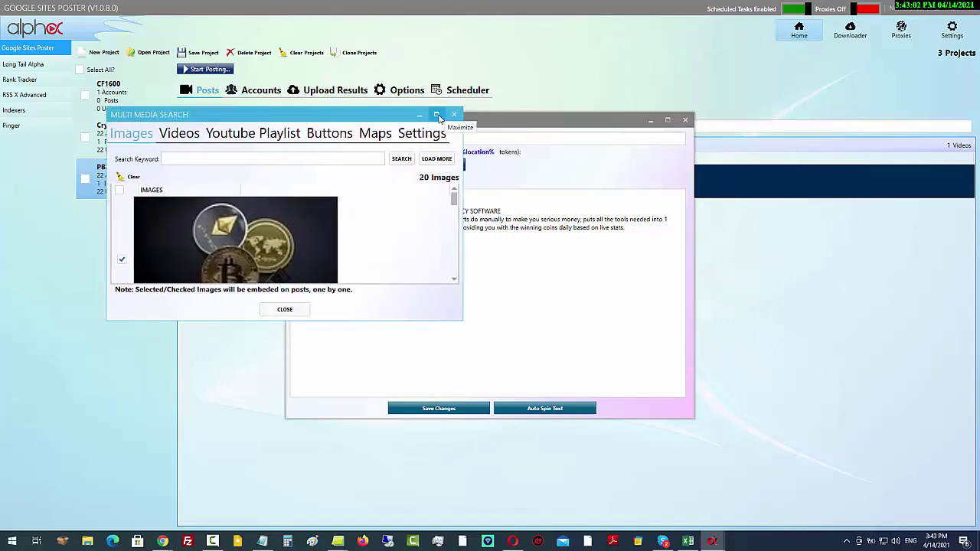
# Step: Maximize Multi Media Search and review its Videos, Youtube Playlist, Buttons, Maps and Settings tabs
pyautogui.click(437, 116)
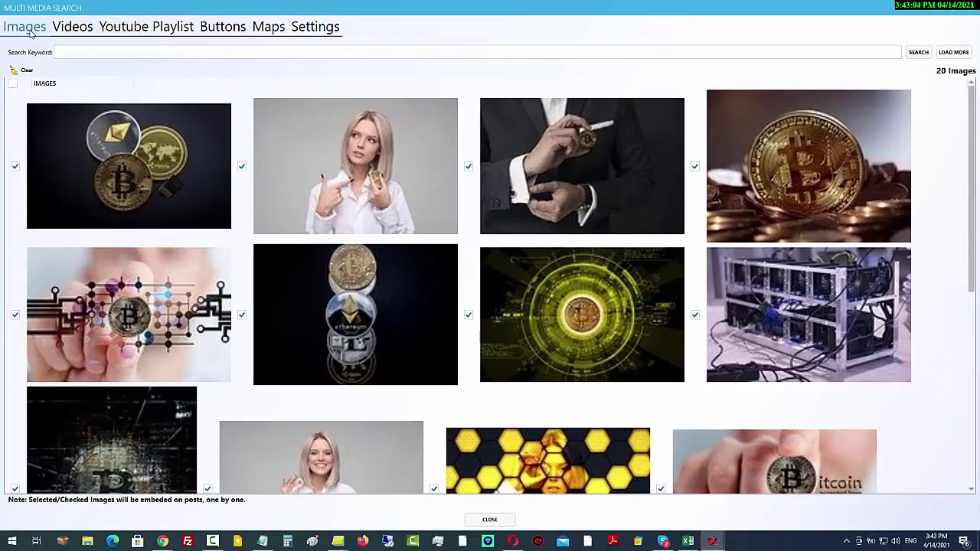
pyautogui.click(82, 30)
pyautogui.click(153, 34)
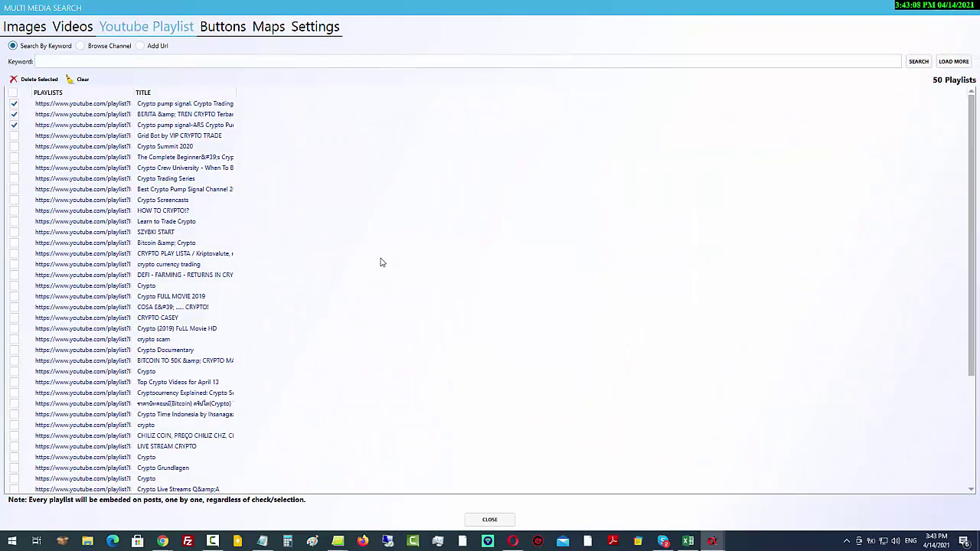
pyautogui.click(230, 33)
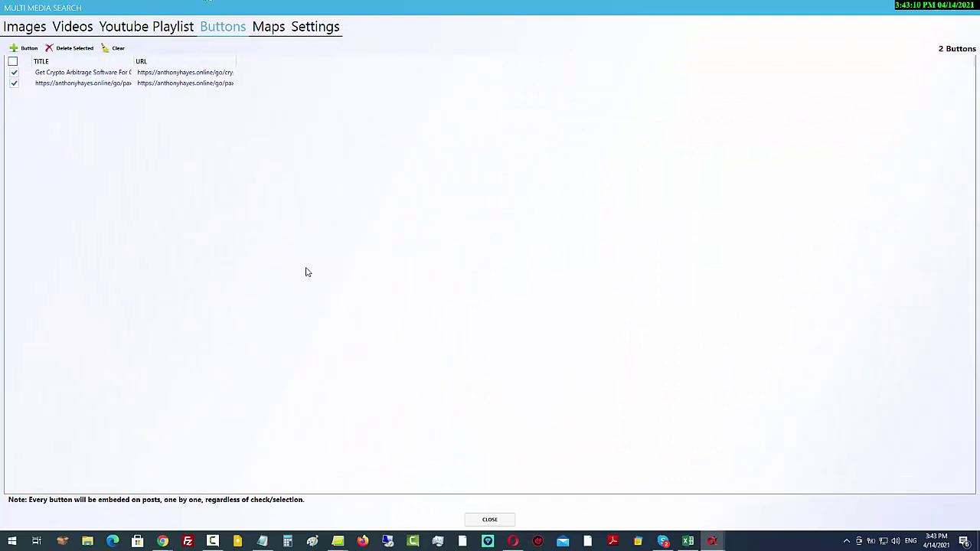
pyautogui.click(277, 31)
pyautogui.click(316, 37)
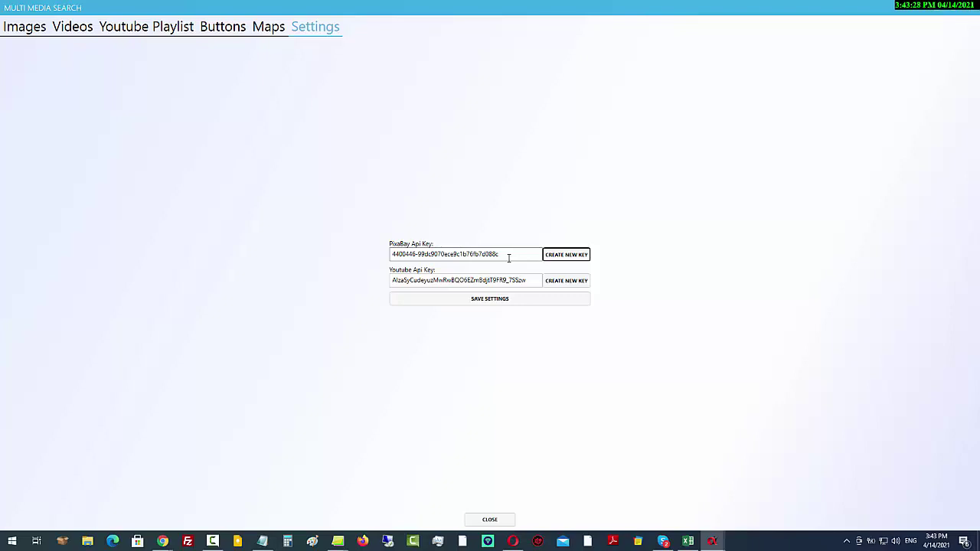
# Step: Inspect the Pixabay and YouTube API key fields, then view the 50 crypto video results
pyautogui.moveTo(511, 253); pyautogui.dragTo(348, 253)
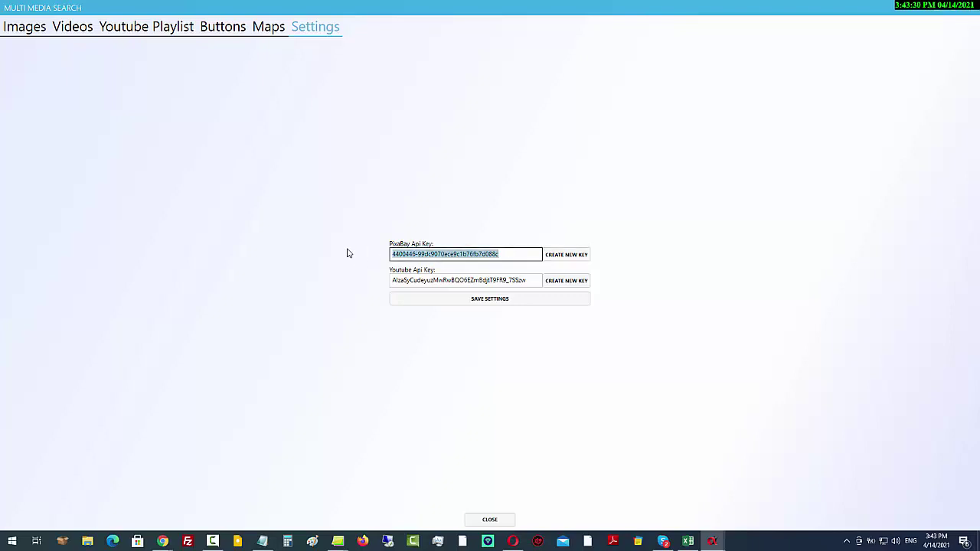
pyautogui.click(520, 253)
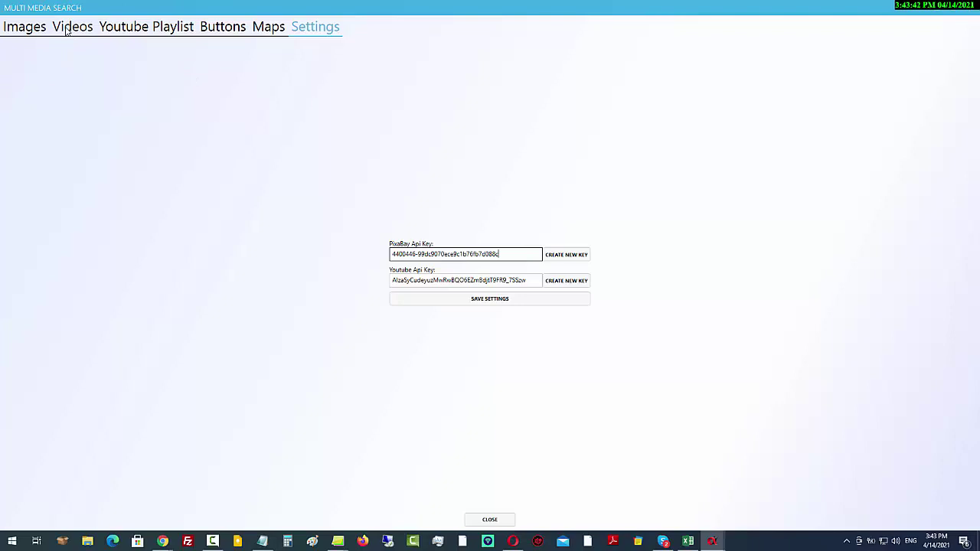
pyautogui.click(530, 282)
pyautogui.moveTo(527, 281); pyautogui.dragTo(341, 290)
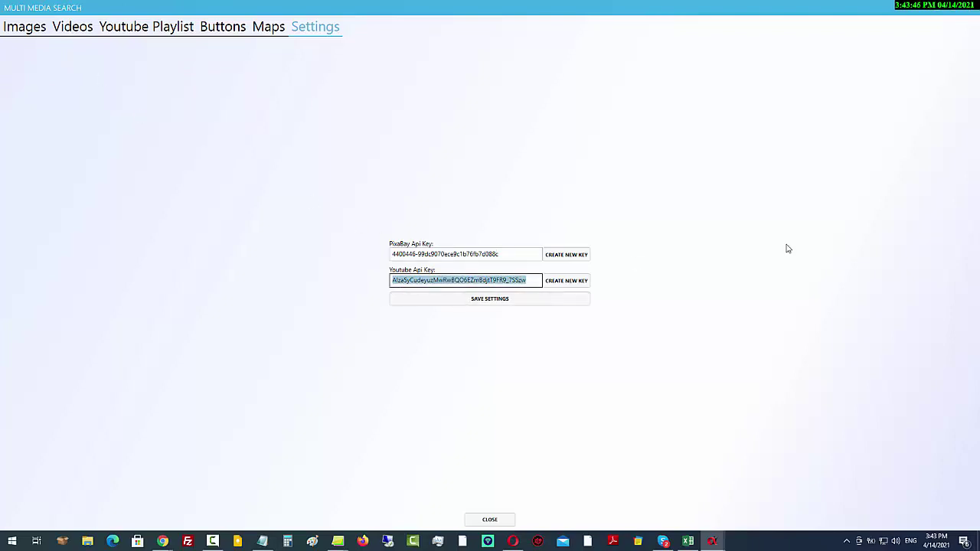
pyautogui.click(536, 280)
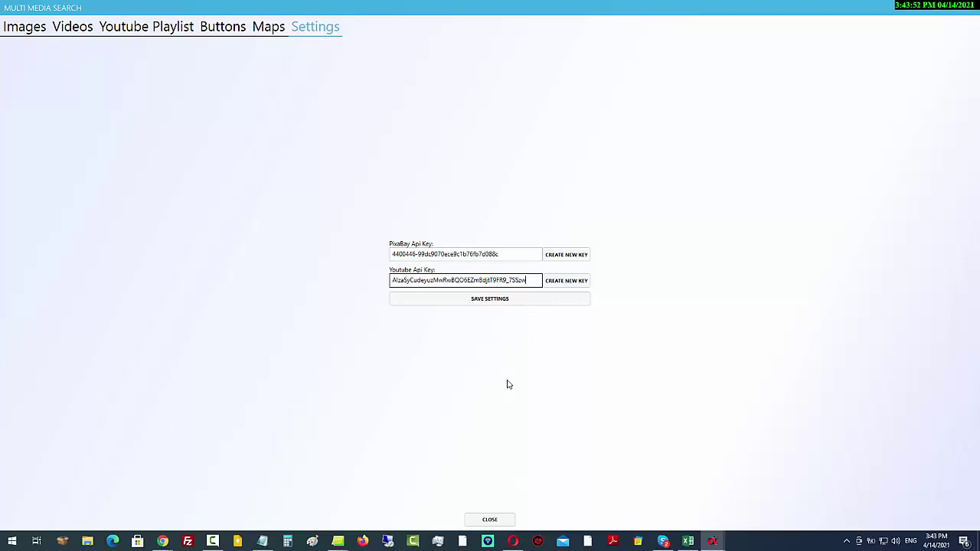
pyautogui.click(74, 29)
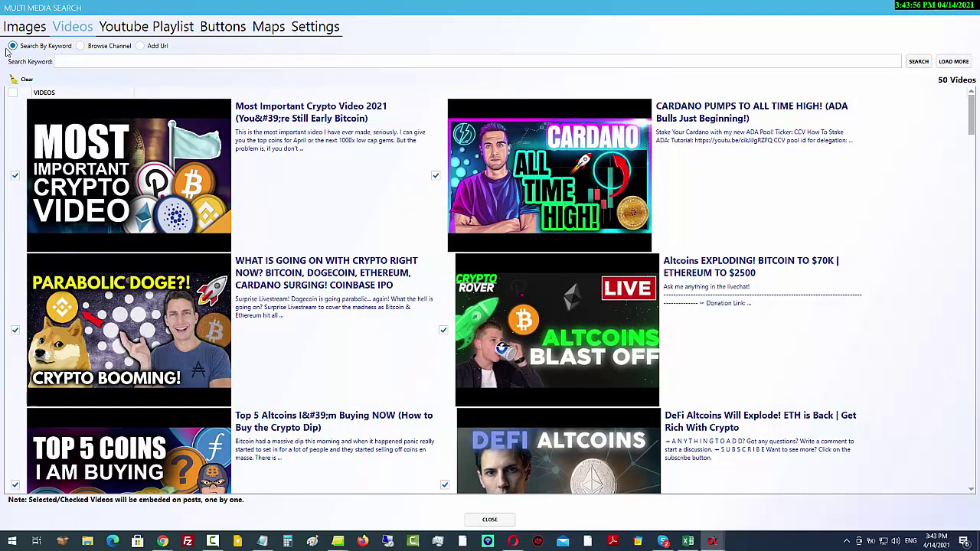
# Step: Clear the old video results and search videos for the keyword 'crypto'
pyautogui.click(23, 29)
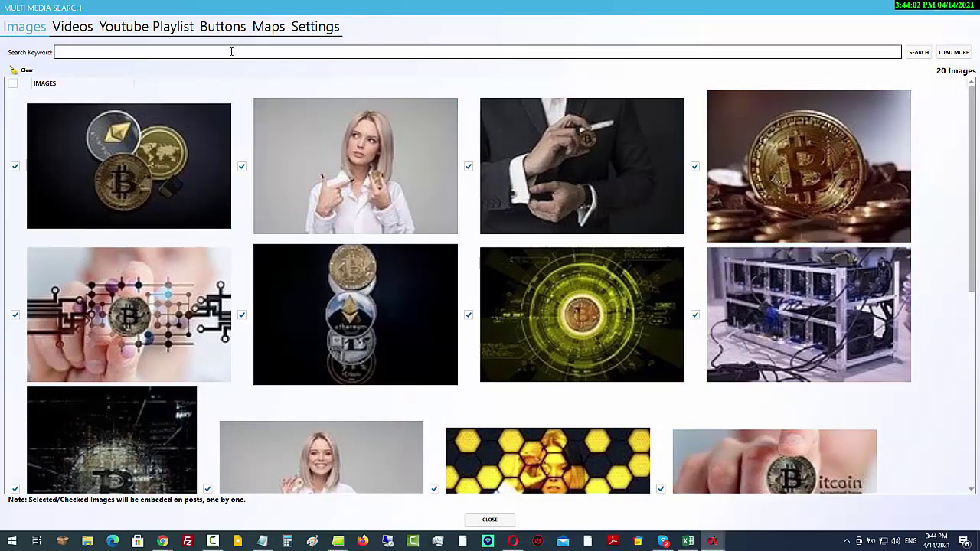
pyautogui.click(72, 27)
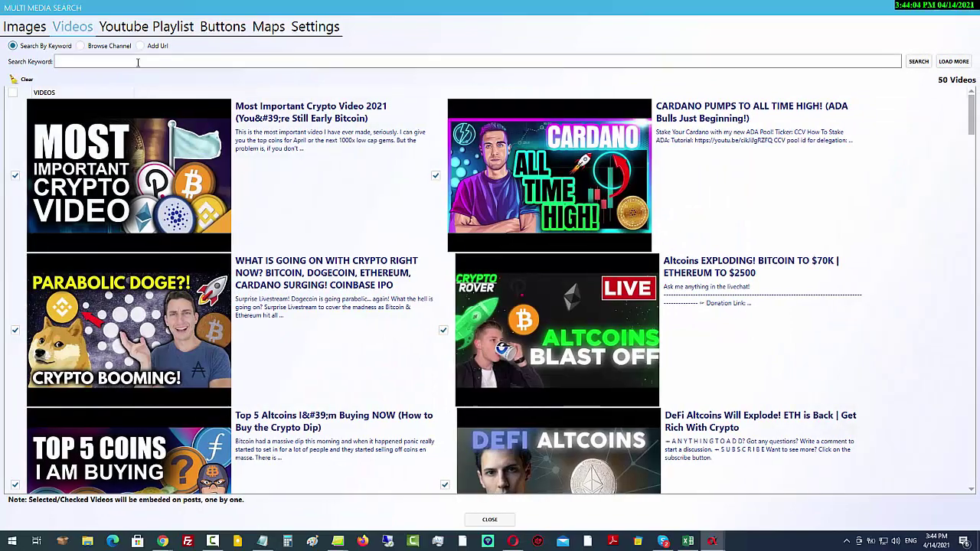
pyautogui.click(85, 64)
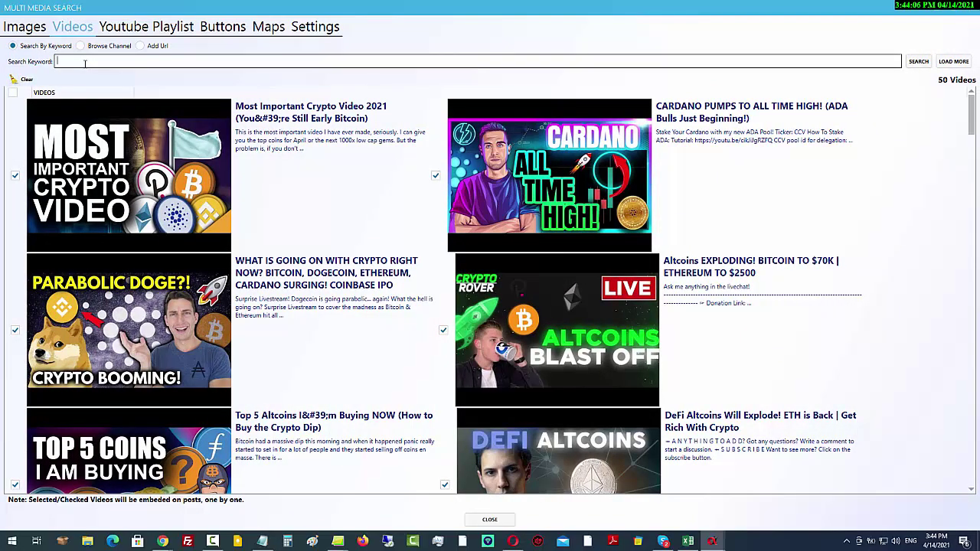
pyautogui.write('crypto')
pyautogui.click(23, 80)
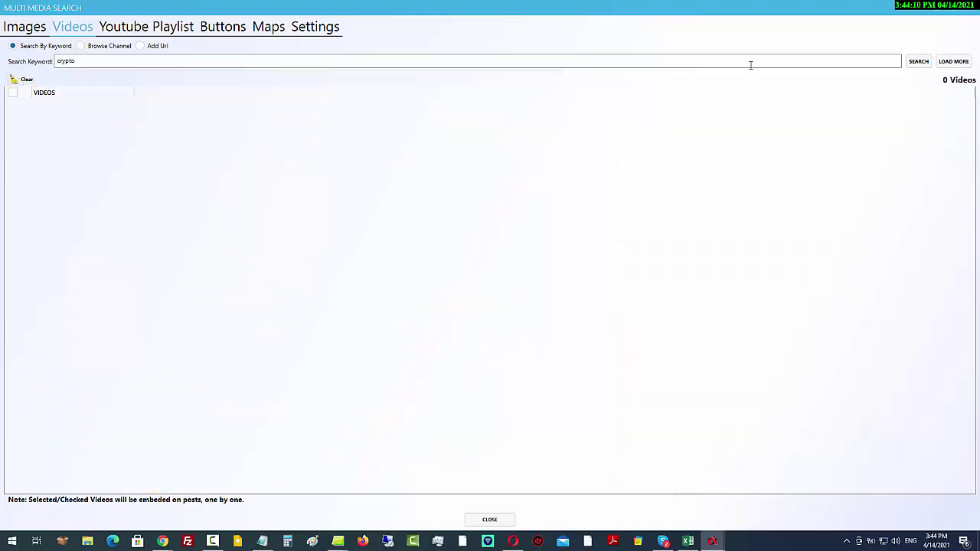
pyautogui.click(916, 63)
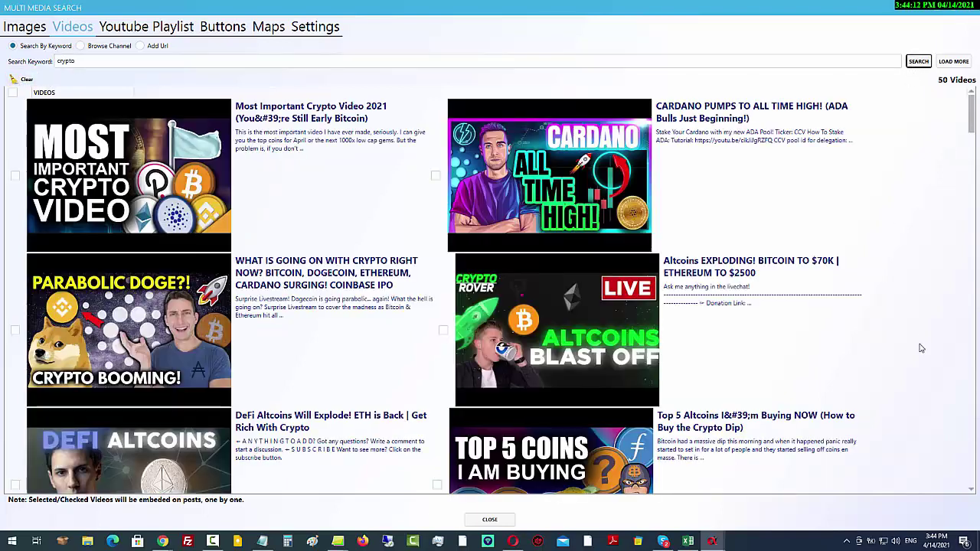
# Step: Select all 50 crypto videos, then check the Images and Youtube Playlist results
pyautogui.click(12, 92)
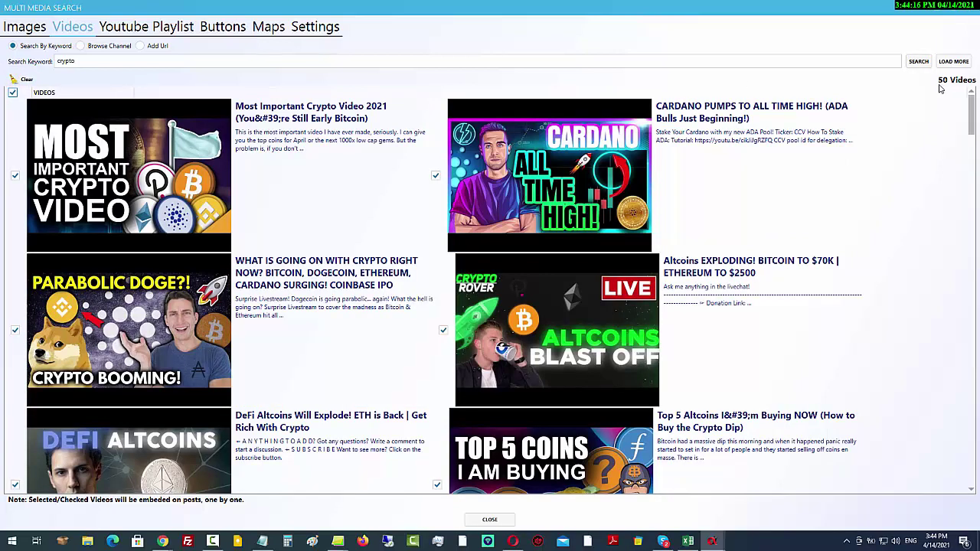
pyautogui.click(30, 27)
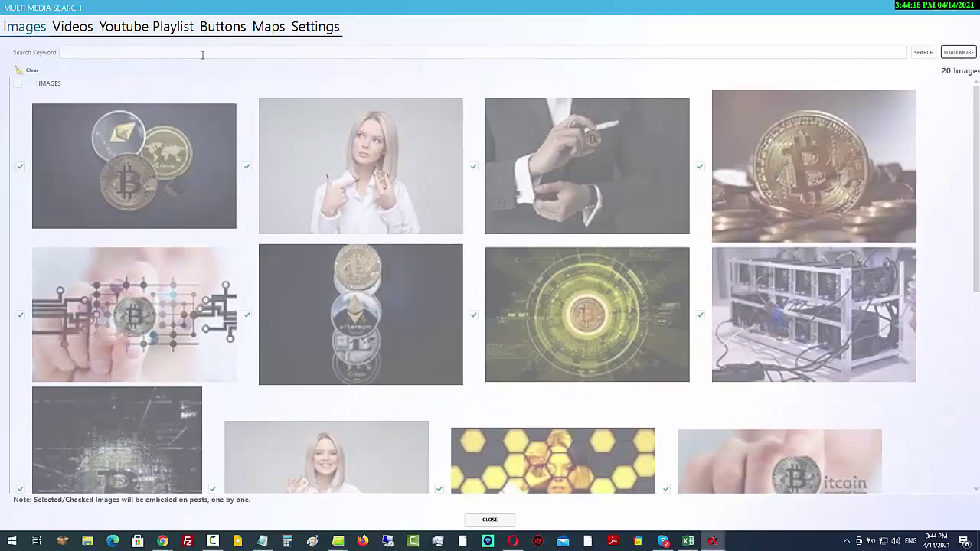
pyautogui.click(162, 27)
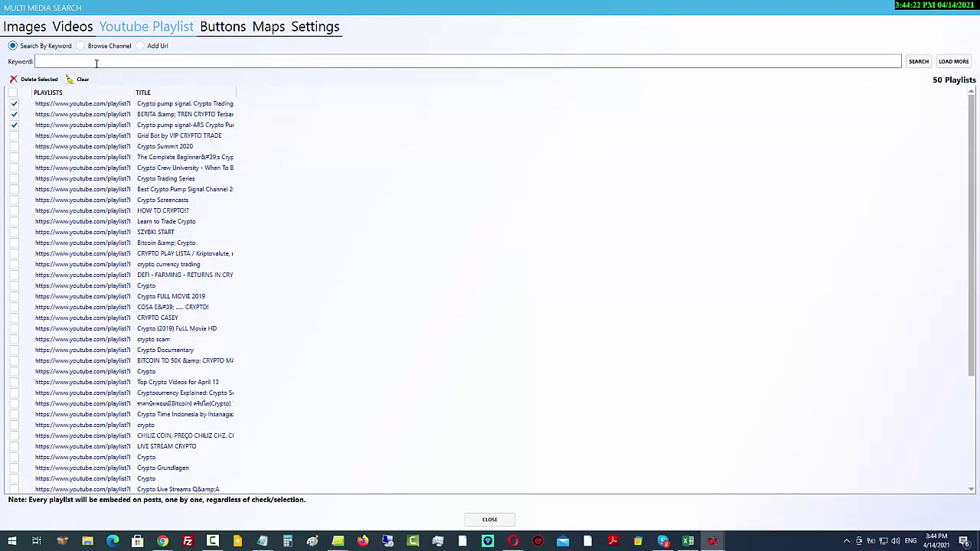
# Step: Widen the Buttons URL column to read both button links, then close the media search
pyautogui.click(229, 30)
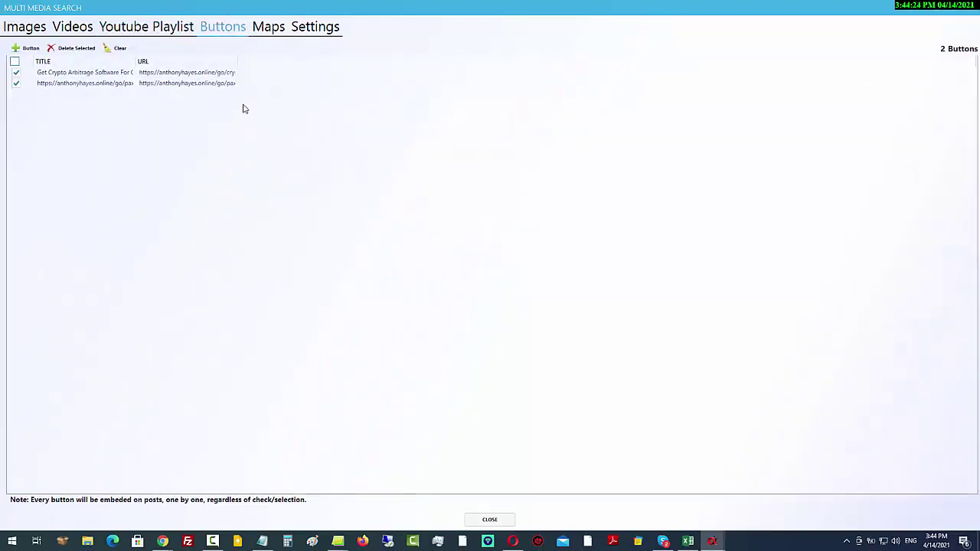
pyautogui.click(208, 76)
pyautogui.moveTo(234, 60); pyautogui.dragTo(461, 60)
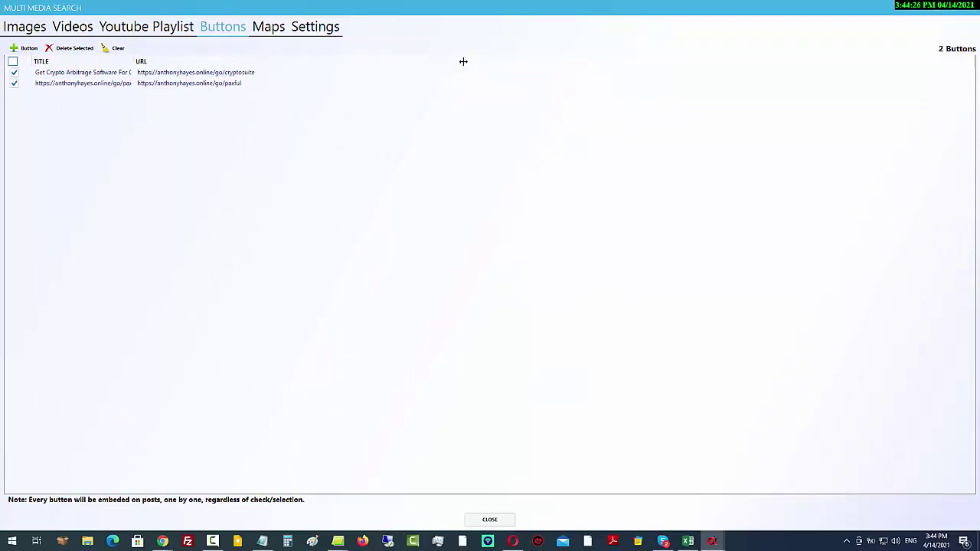
pyautogui.click(243, 93)
pyautogui.click(471, 519)
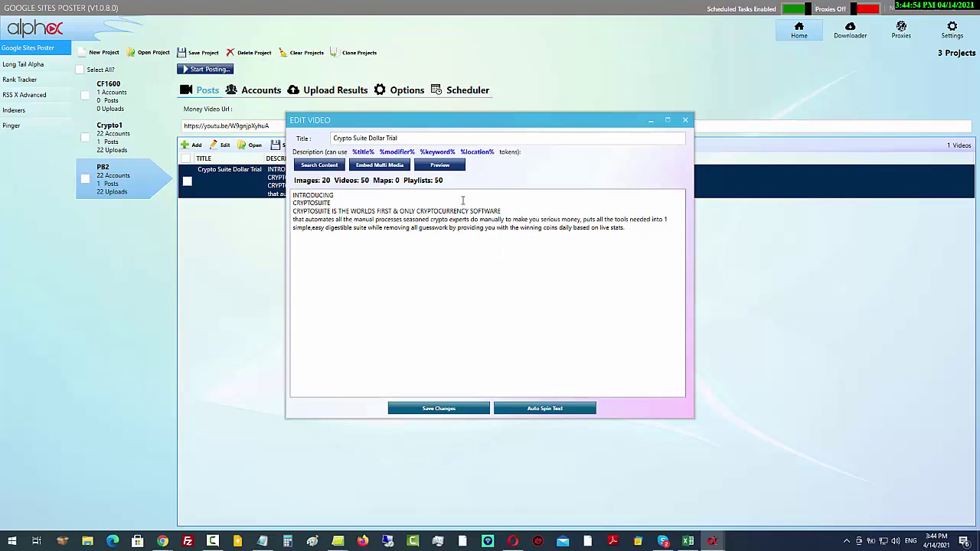
# Step: Insert %title% on a new first line above INTRODUCING, save the post, and start posting
pyautogui.click(294, 199)
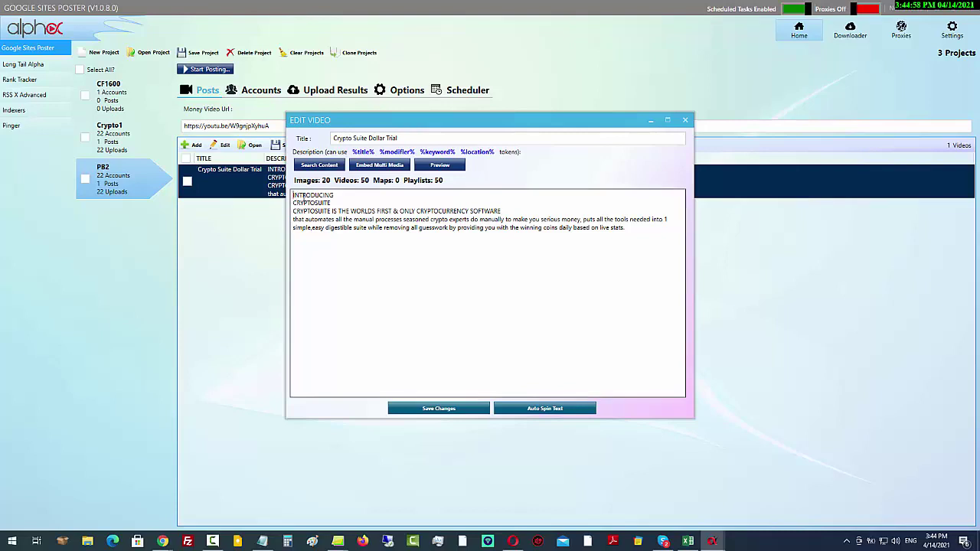
pyautogui.press('Return')
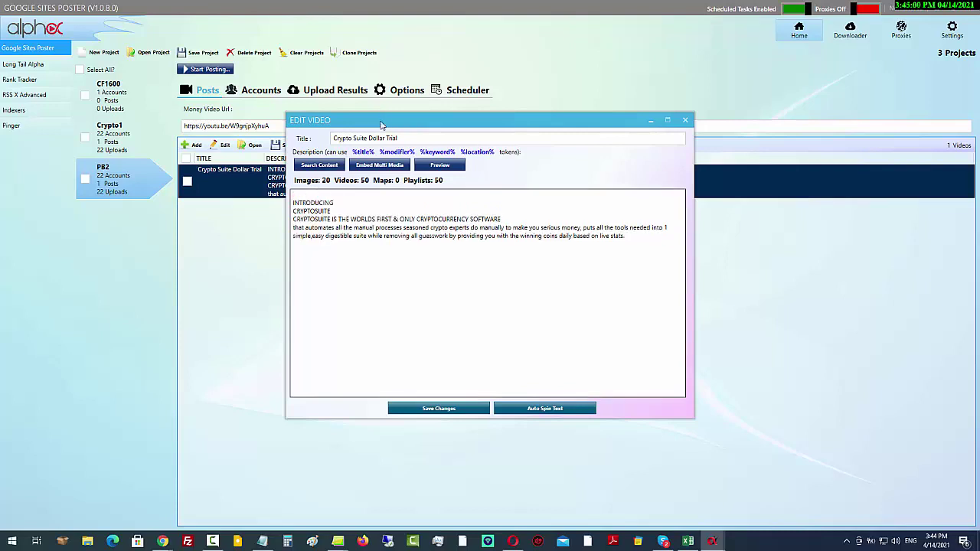
pyautogui.click(363, 151)
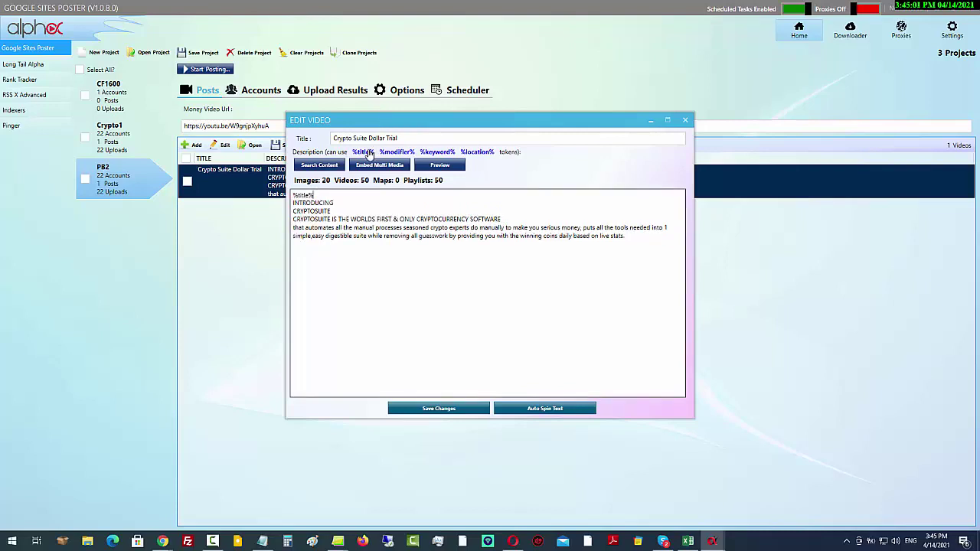
pyautogui.click(448, 409)
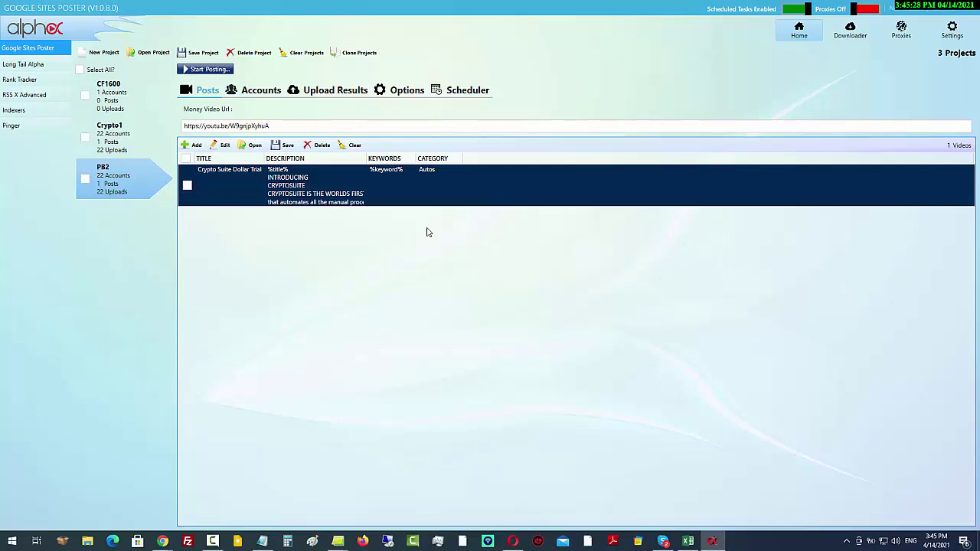
pyautogui.click(192, 71)
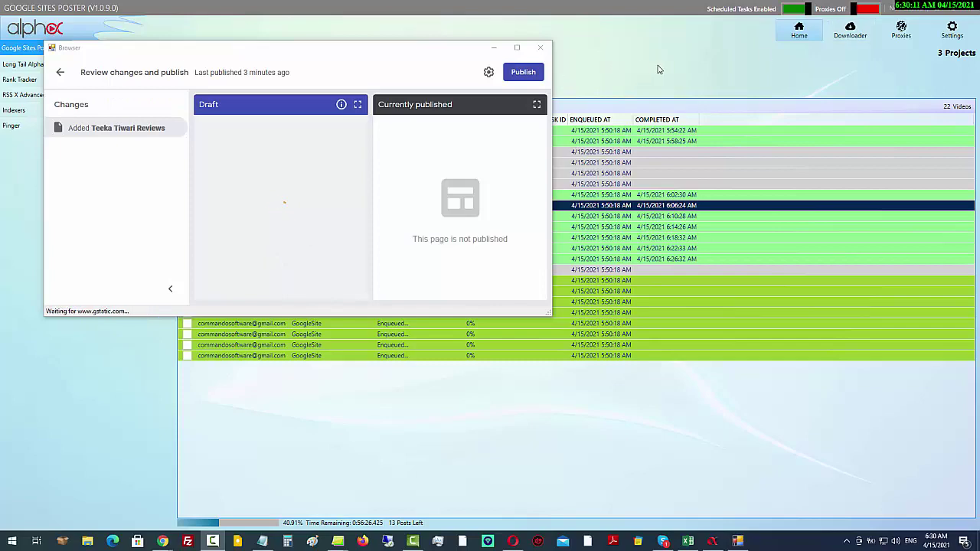
# Step: Open the first published page, 'Crypto Arbitrage Software', from the Upload Results list
pyautogui.doubleClick(442, 134)
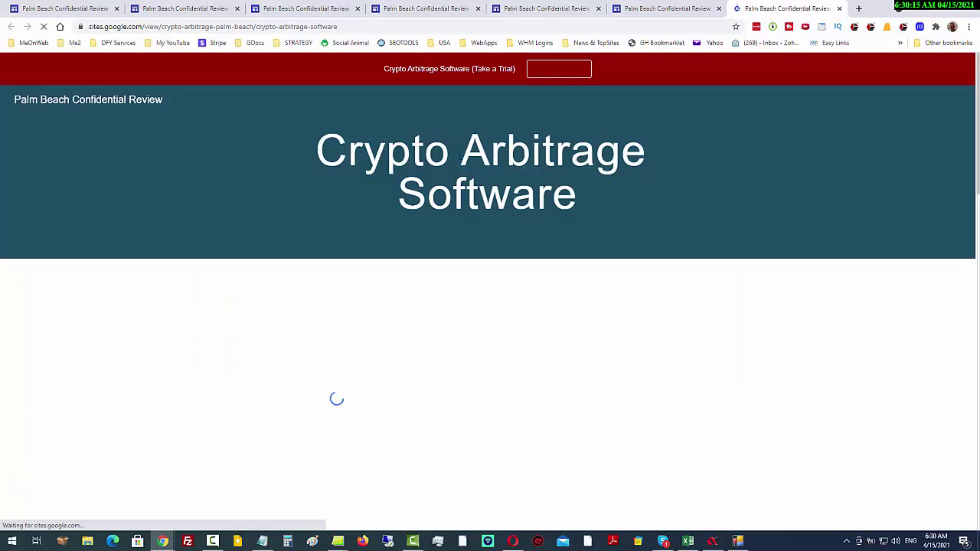
pyautogui.click(713, 541)
pyautogui.doubleClick(568, 144)
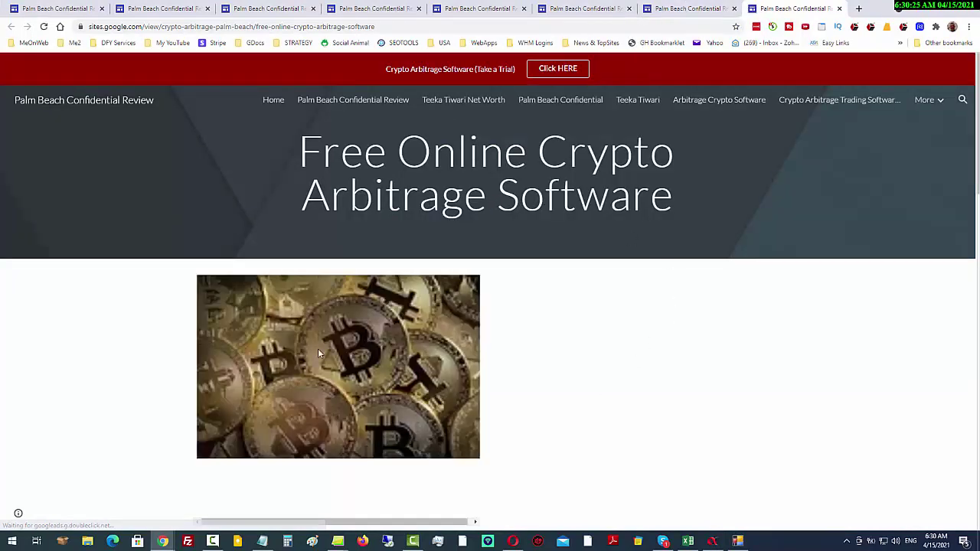
pyautogui.scroll(-3, 379, 336)
pyautogui.scroll(-6, 375, 198)
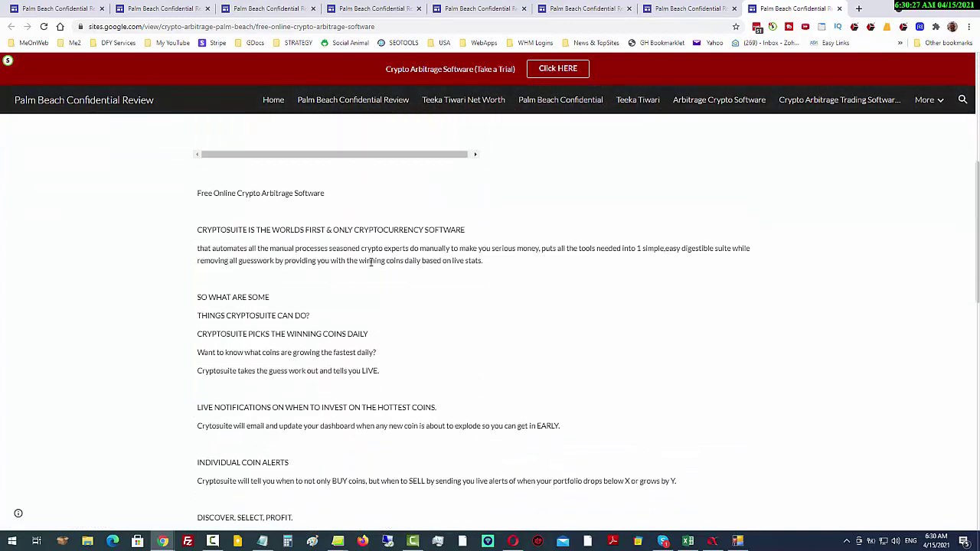
pyautogui.scroll(-3, 356, 236)
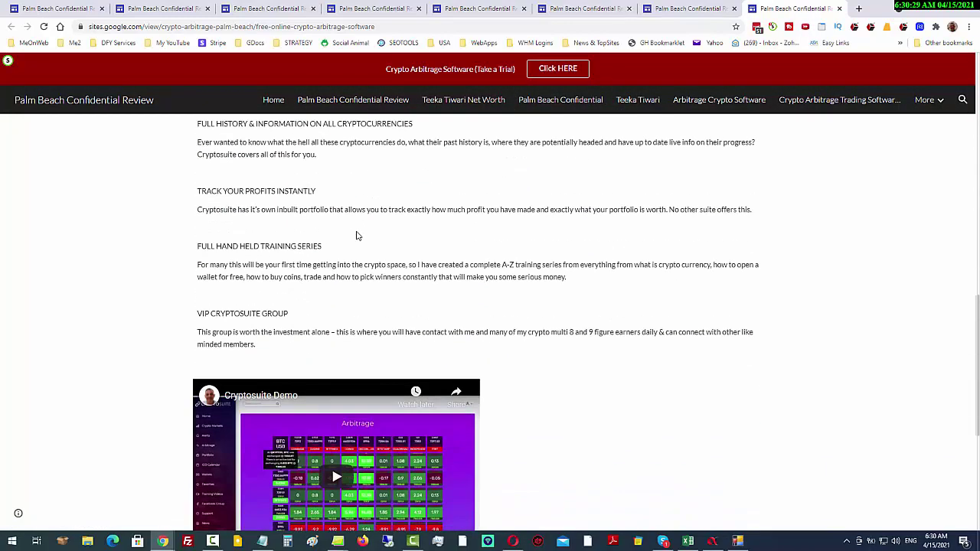
pyautogui.scroll(1, 345, 370)
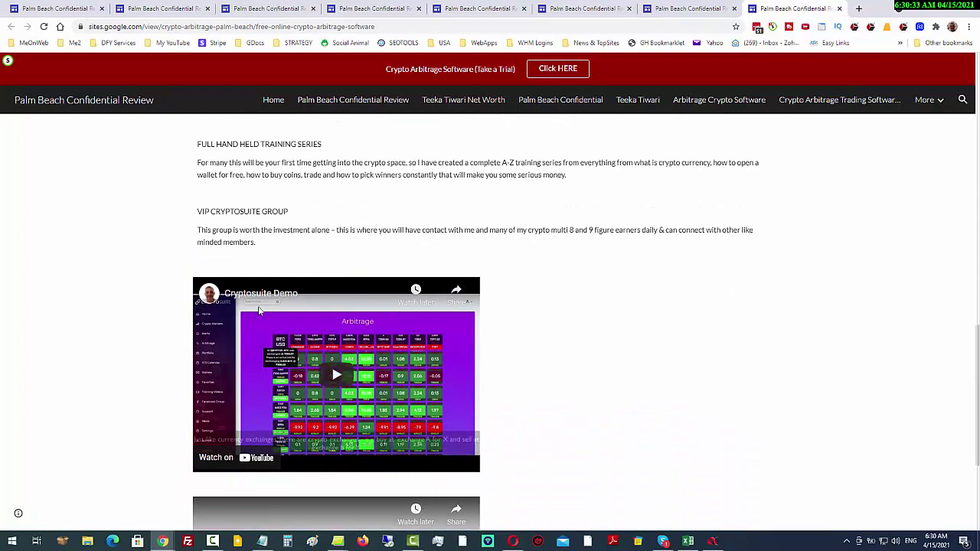
pyautogui.scroll(-3, 503, 339)
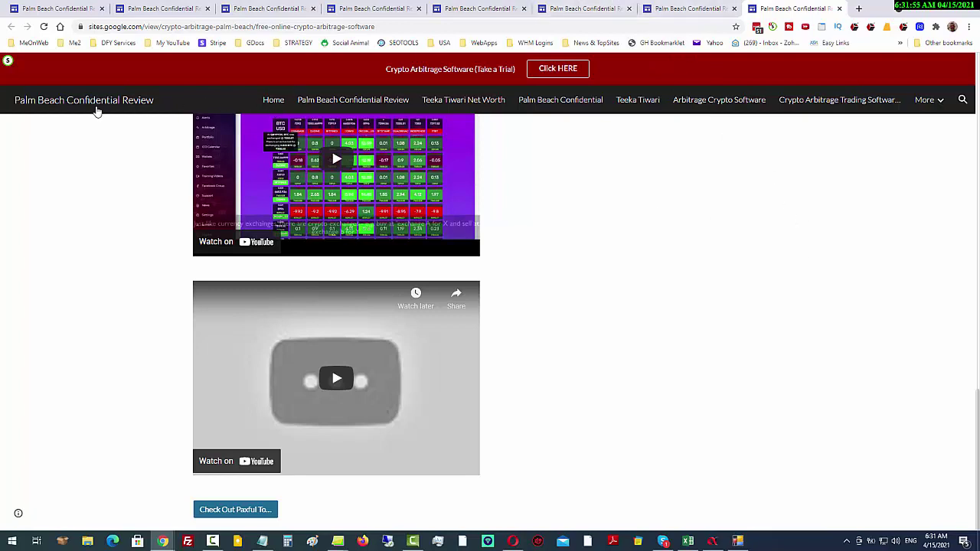
# Step: Go to the Palm Beach Confidential Review home page and view its arbitrage video and buttons
pyautogui.click(80, 109)
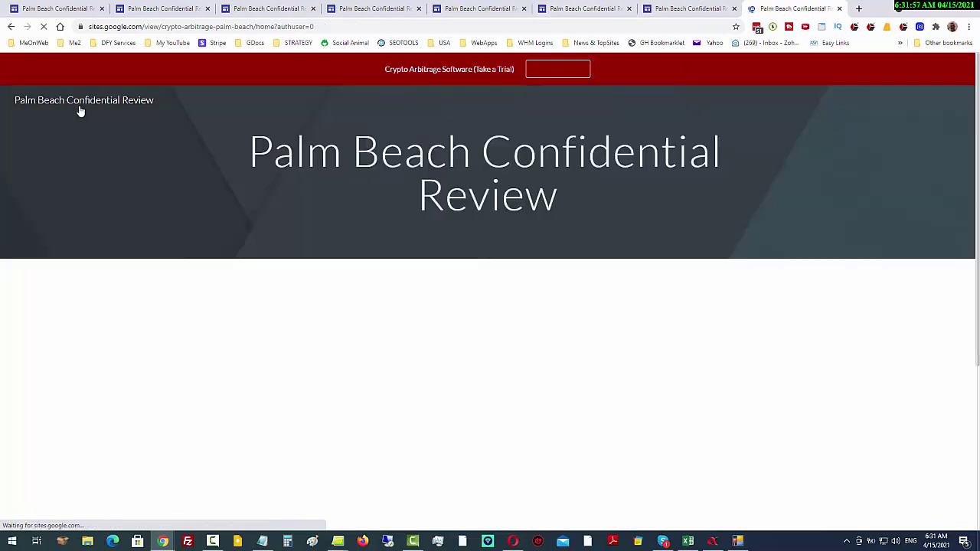
pyautogui.scroll(-2, 815, 336)
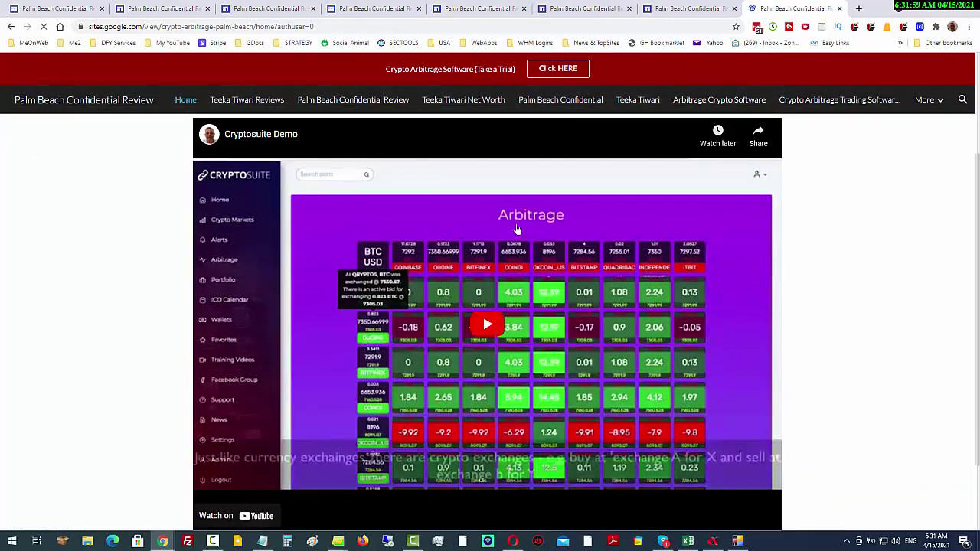
pyautogui.scroll(-2, 821, 345)
pyautogui.scroll(4, 400, 304)
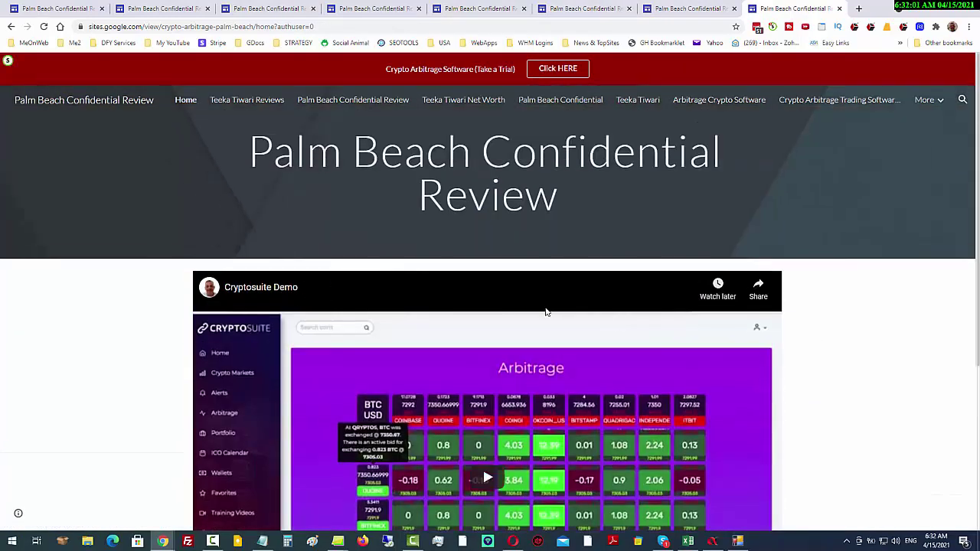
pyautogui.scroll(-3, 547, 311)
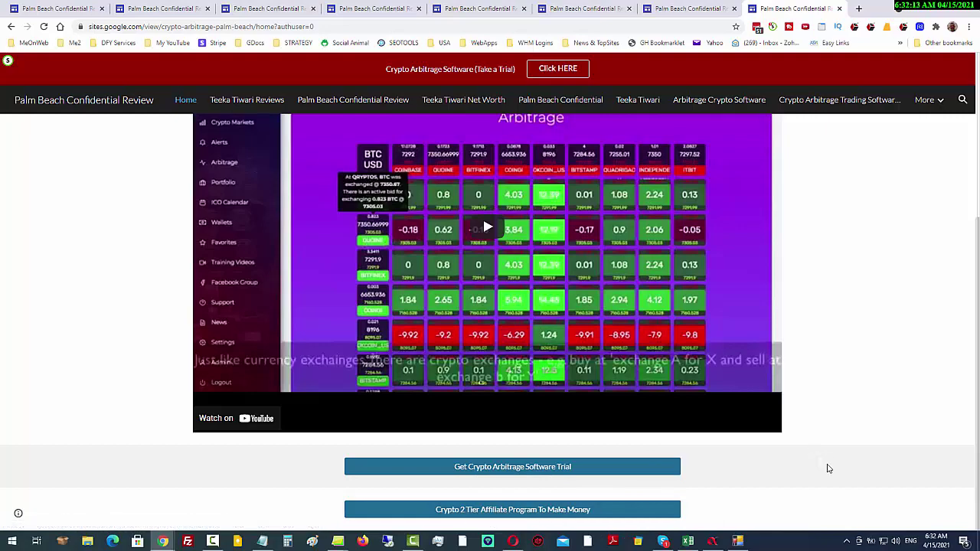
pyautogui.scroll(2, 793, 427)
pyautogui.scroll(-2, 793, 427)
pyautogui.scroll(2, 866, 424)
pyautogui.scroll(-2, 863, 424)
# Step: Copy the phrase 'Crypto Arbitrage' from the page banner
pyautogui.moveTo(385, 69); pyautogui.dragTo(440, 68)
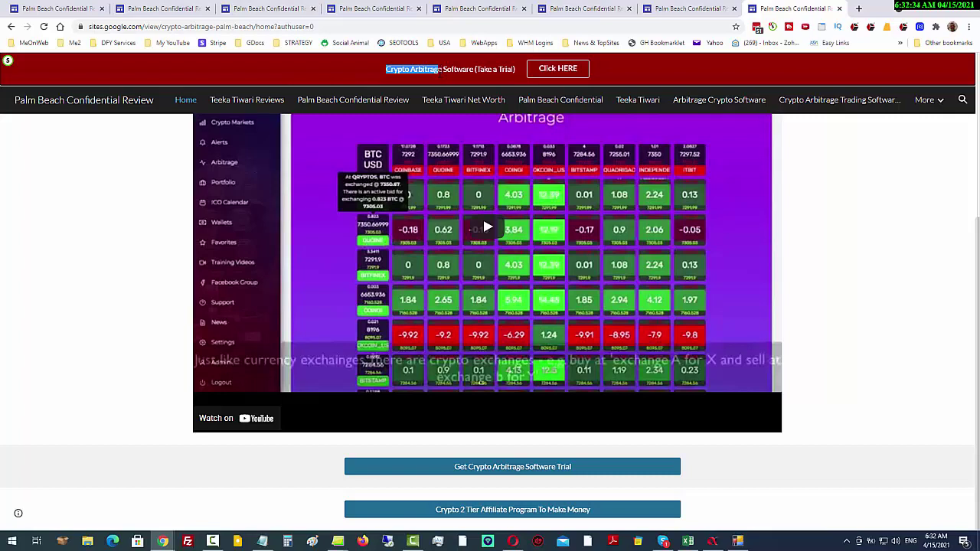
pyautogui.rightClick(441, 69)
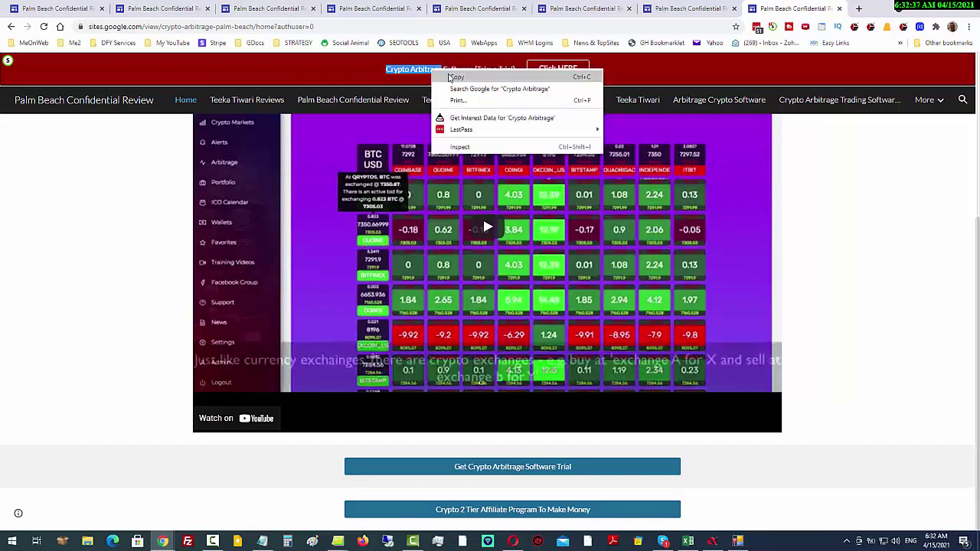
pyautogui.click(448, 76)
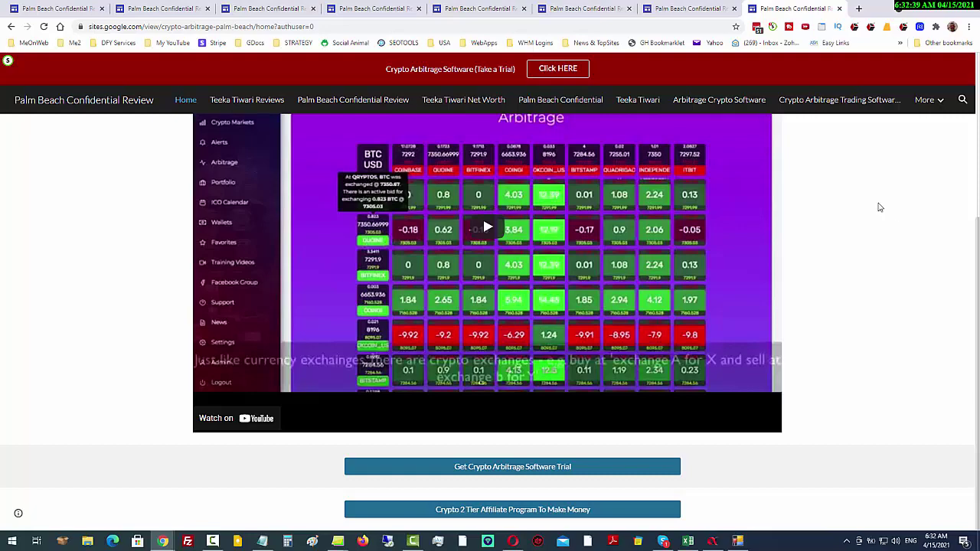
# Step: Check the site's FatRank position for 'Crypto Arbitrage', which returns #83 in United States
pyautogui.click(886, 29)
pyautogui.rightClick(638, 128)
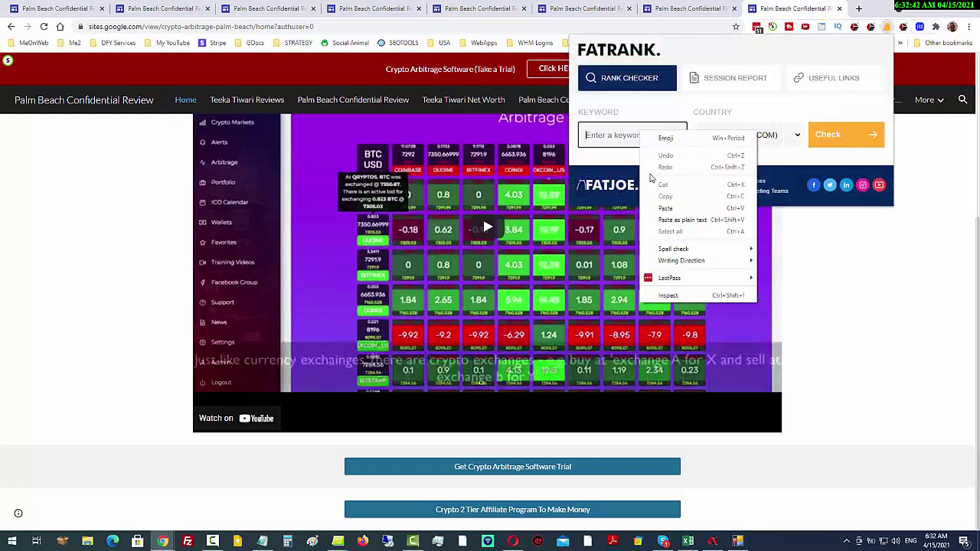
pyautogui.click(665, 208)
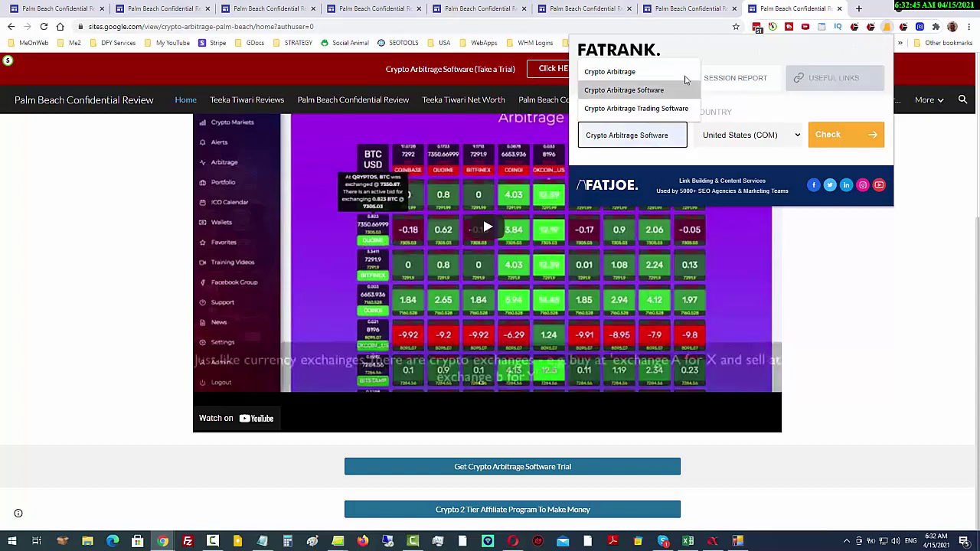
pyautogui.click(831, 137)
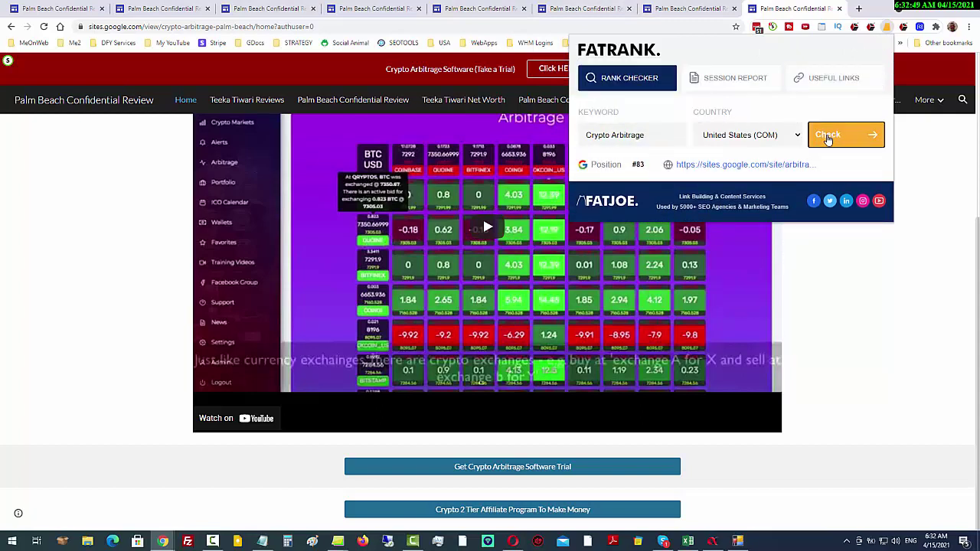
pyautogui.click(894, 379)
pyautogui.scroll(1, 894, 378)
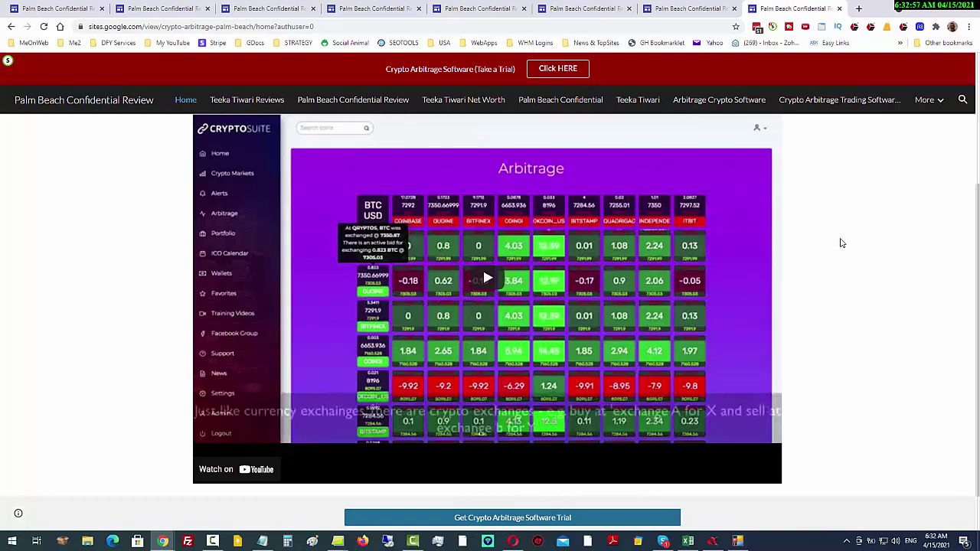
pyautogui.scroll(2, 848, 260)
pyautogui.scroll(-2, 853, 283)
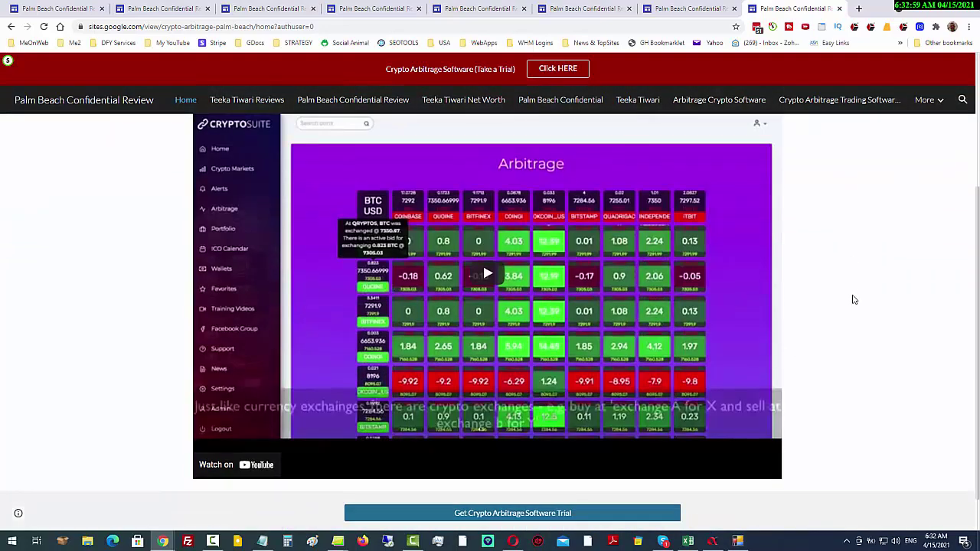
pyautogui.scroll(1, 854, 299)
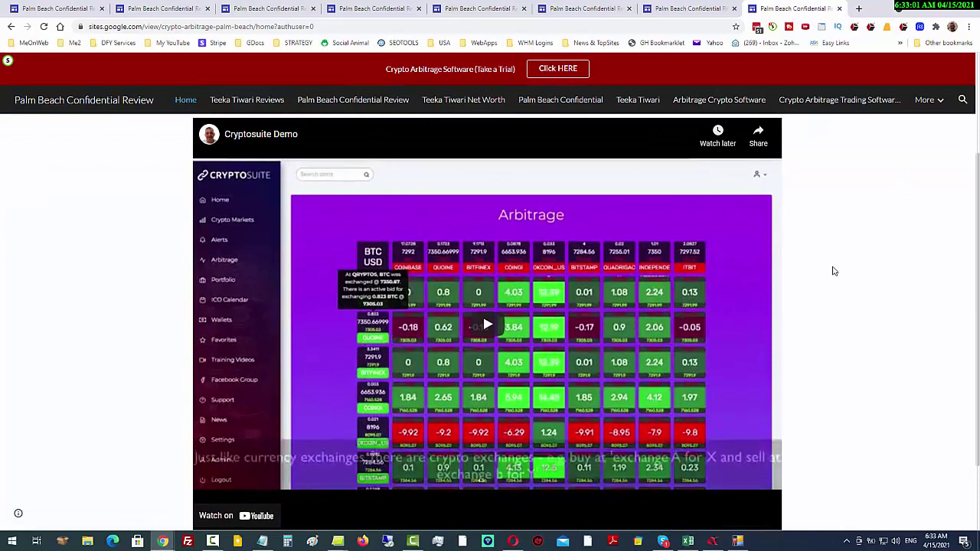
pyautogui.scroll(-2, 830, 298)
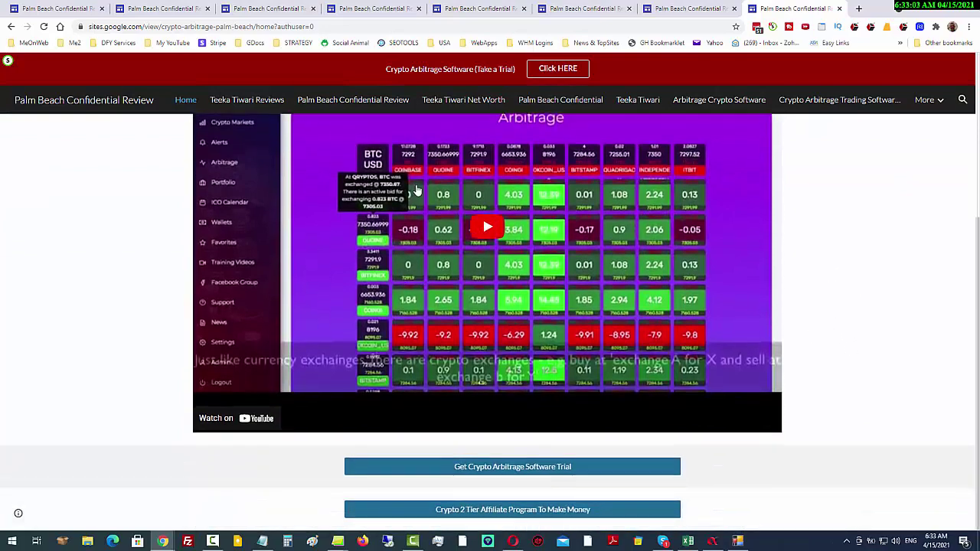
pyautogui.scroll(2, 509, 401)
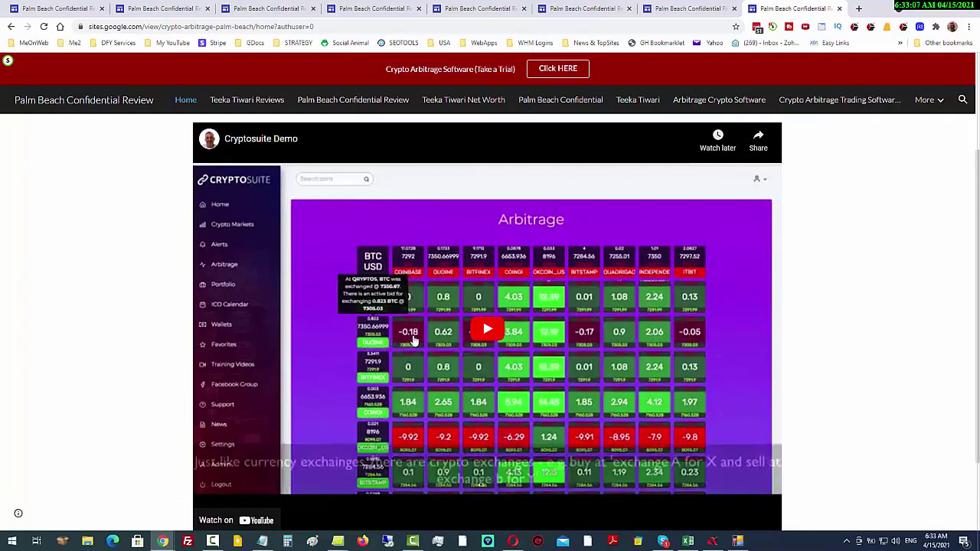
pyautogui.scroll(-2, 363, 356)
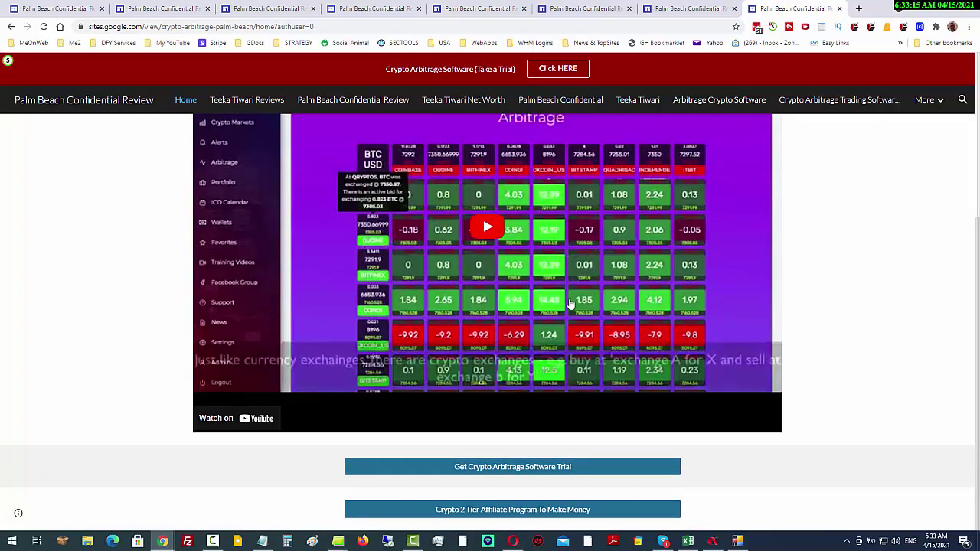
pyautogui.scroll(2, 562, 302)
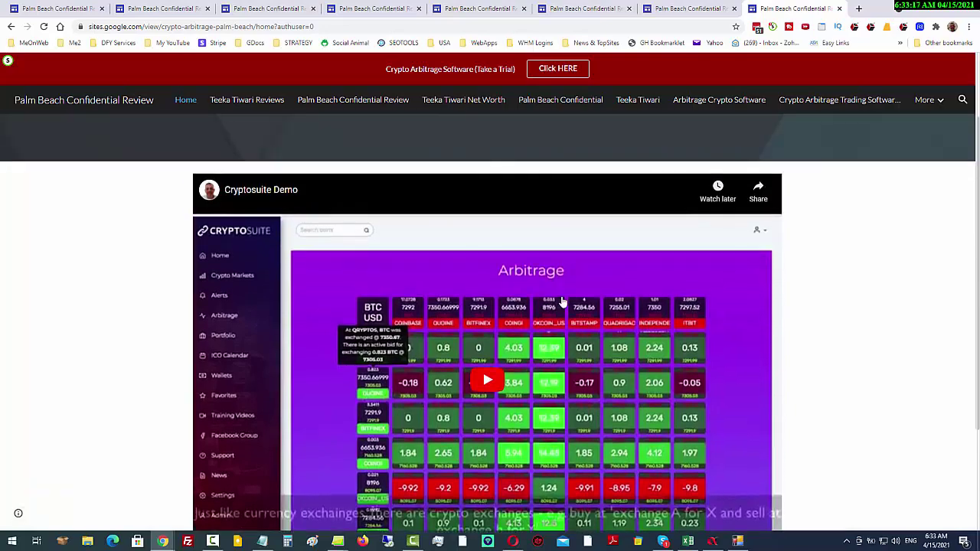
pyautogui.scroll(-2, 561, 302)
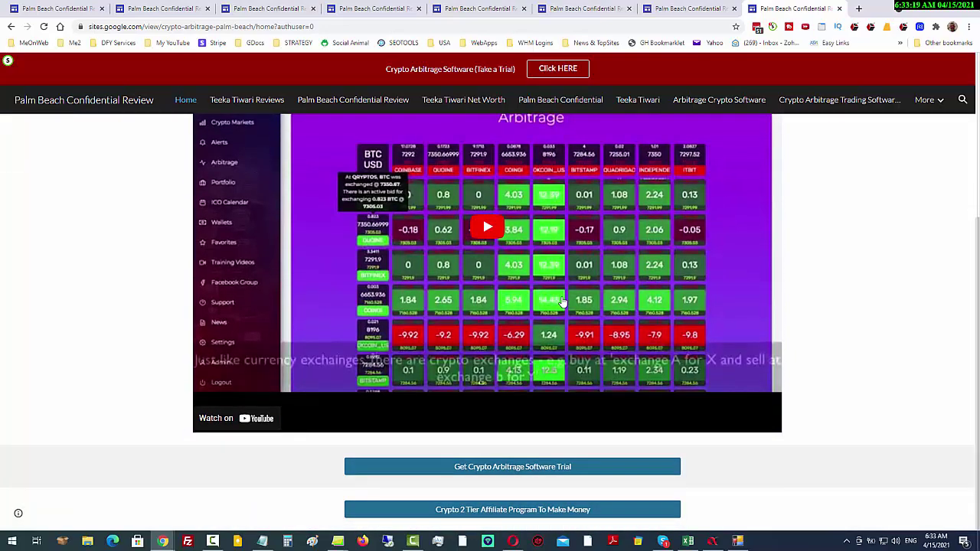